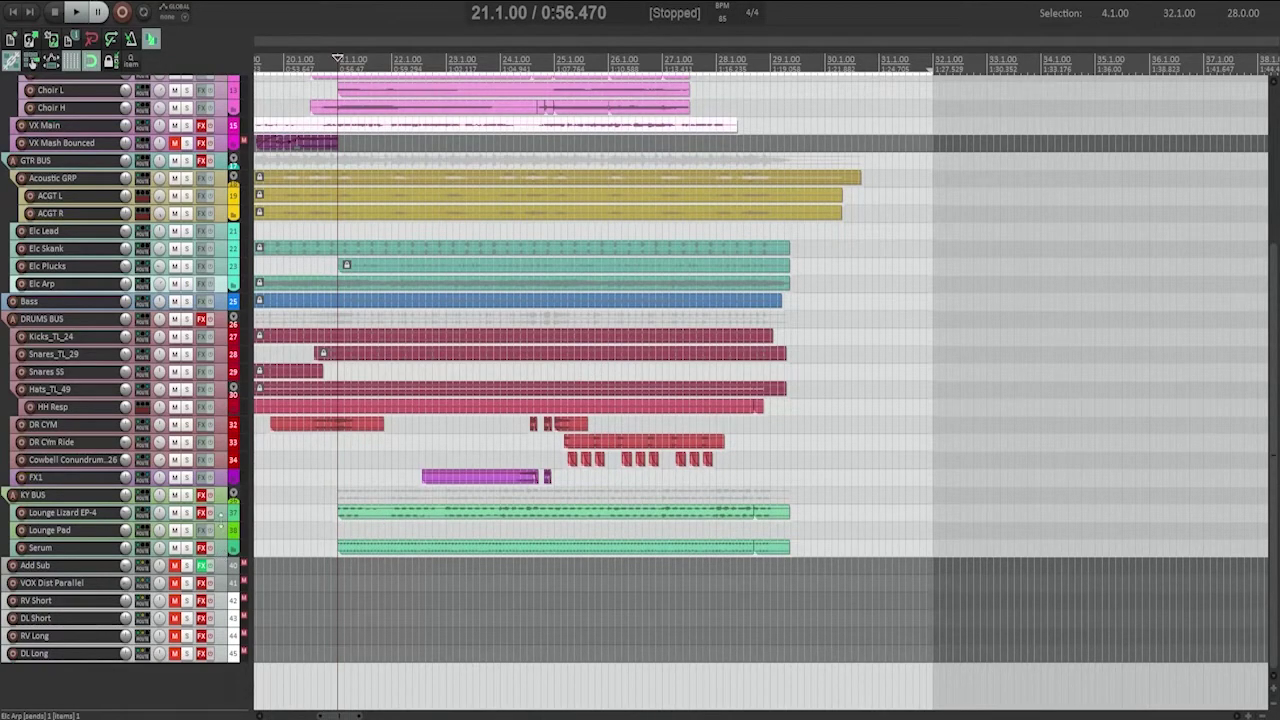
Step: Solo the Lounge Lizard EP-4 track, play it from bar 21 to hear it without effects, and stop playback
click(221, 517)
click(187, 512)
key(space)
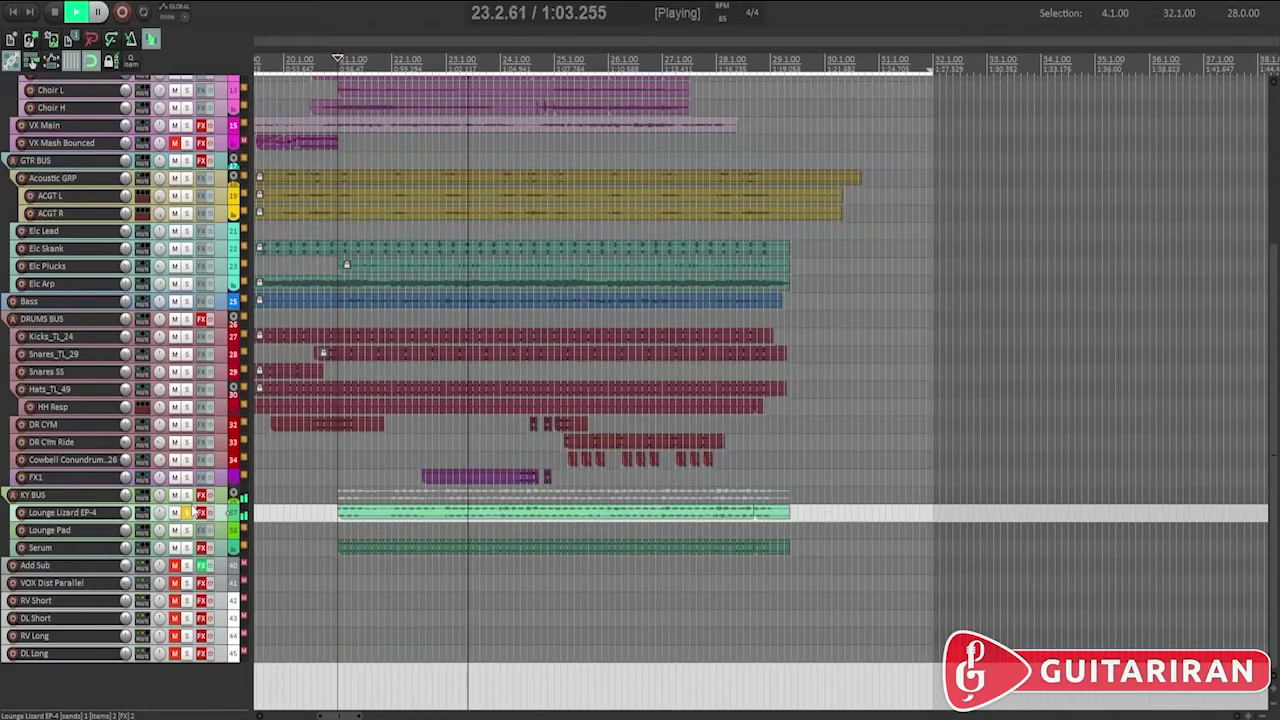
scroll(196, 265, up, 1)
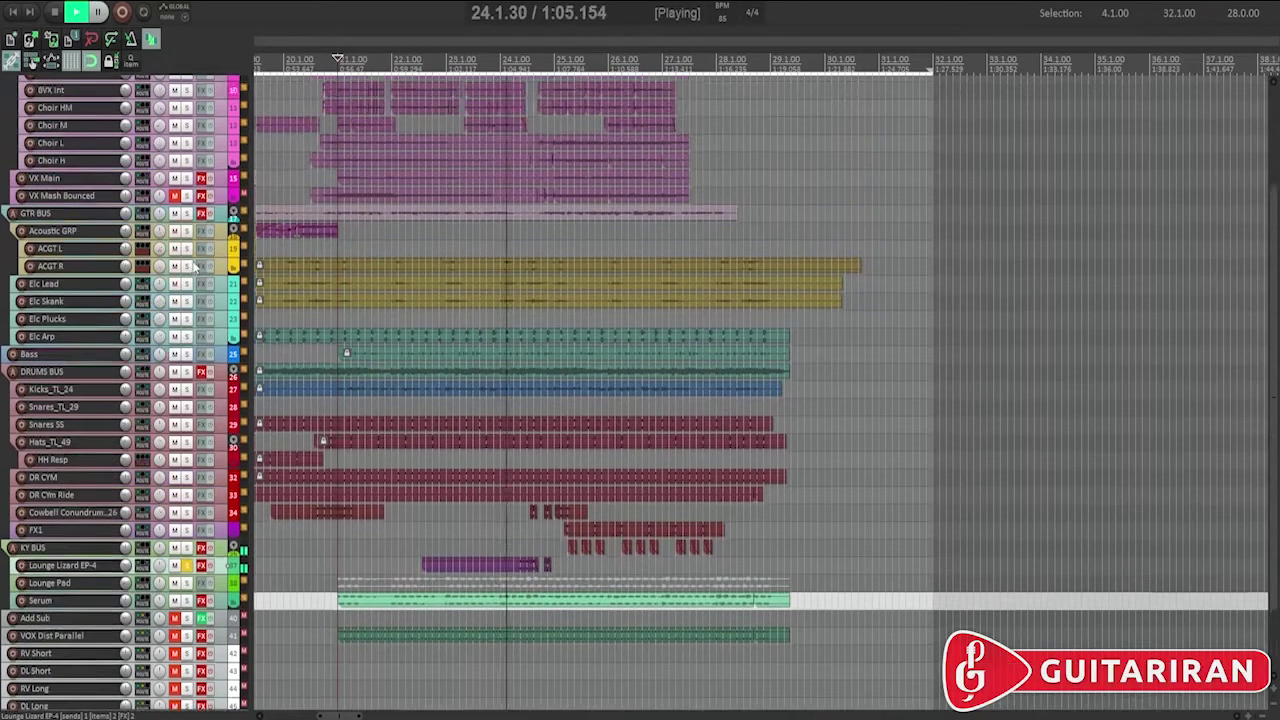
scroll(196, 265, up, 3)
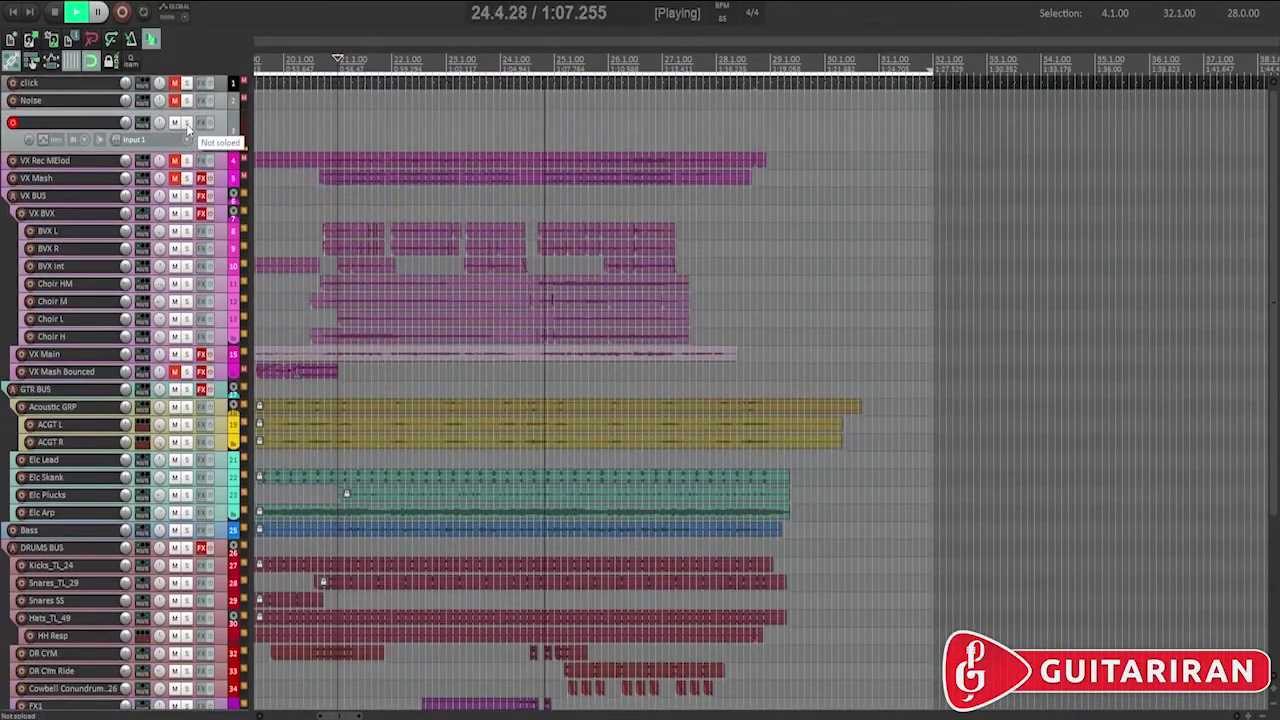
scroll(203, 380, down, 4)
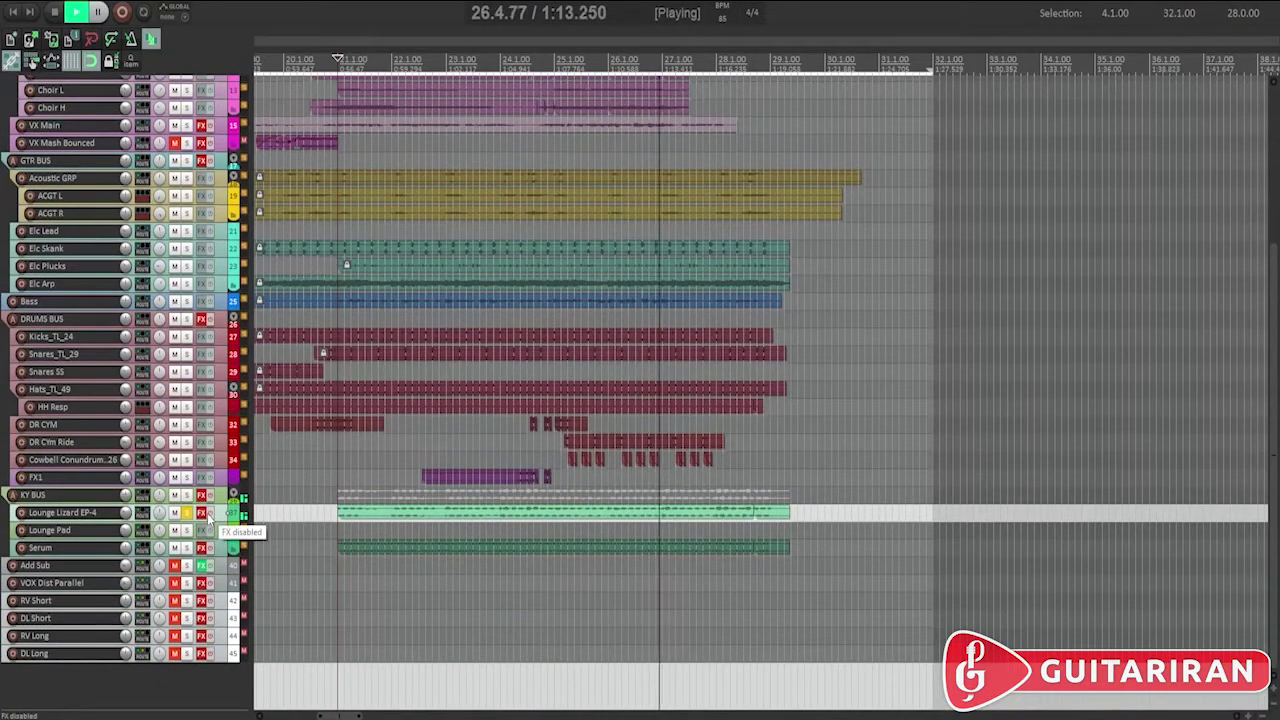
key(space)
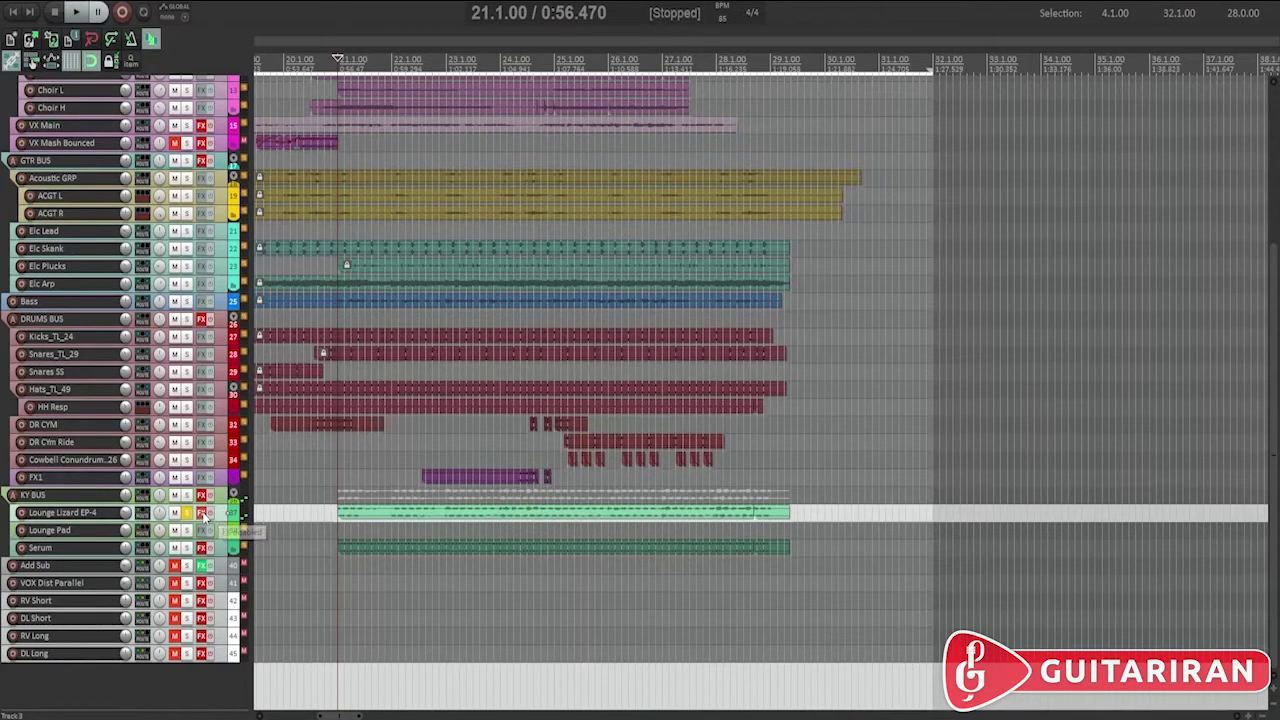
Step: Open the Lounge Lizard EP-4 track's effects chain and show the controls of the low-frequency dynamic cut in Pro-Q 3
click(201, 530)
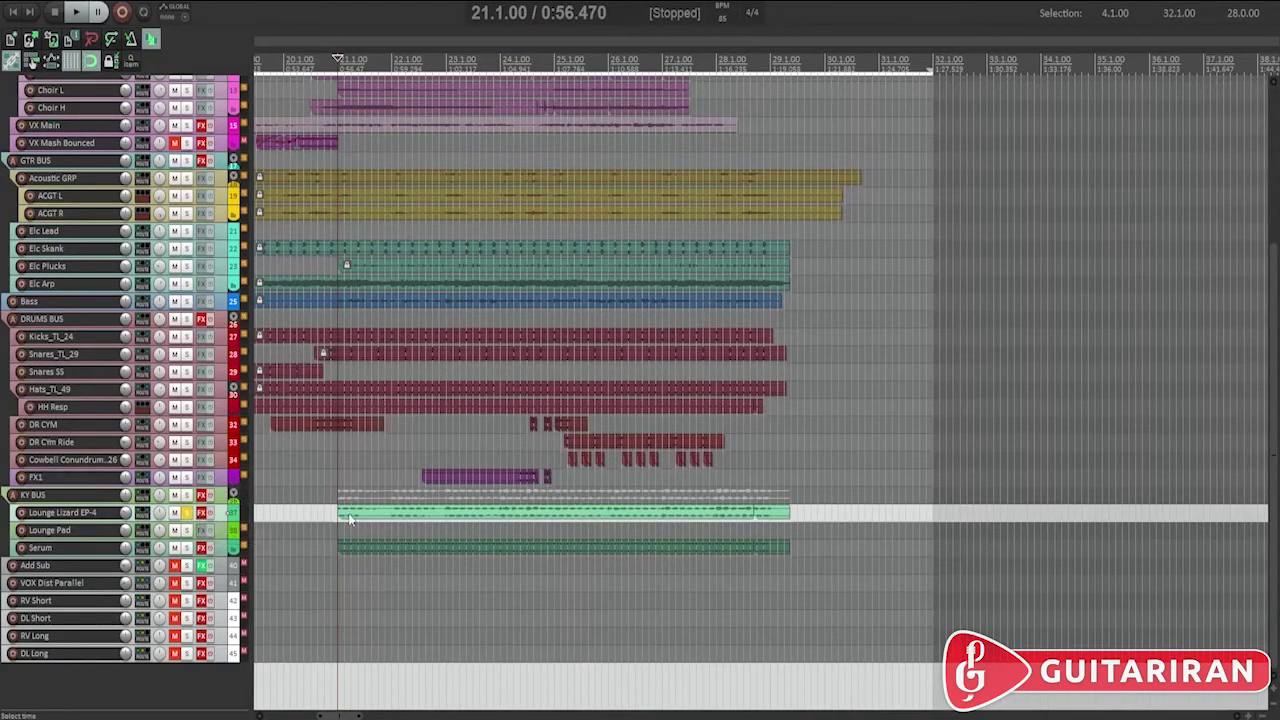
click(201, 514)
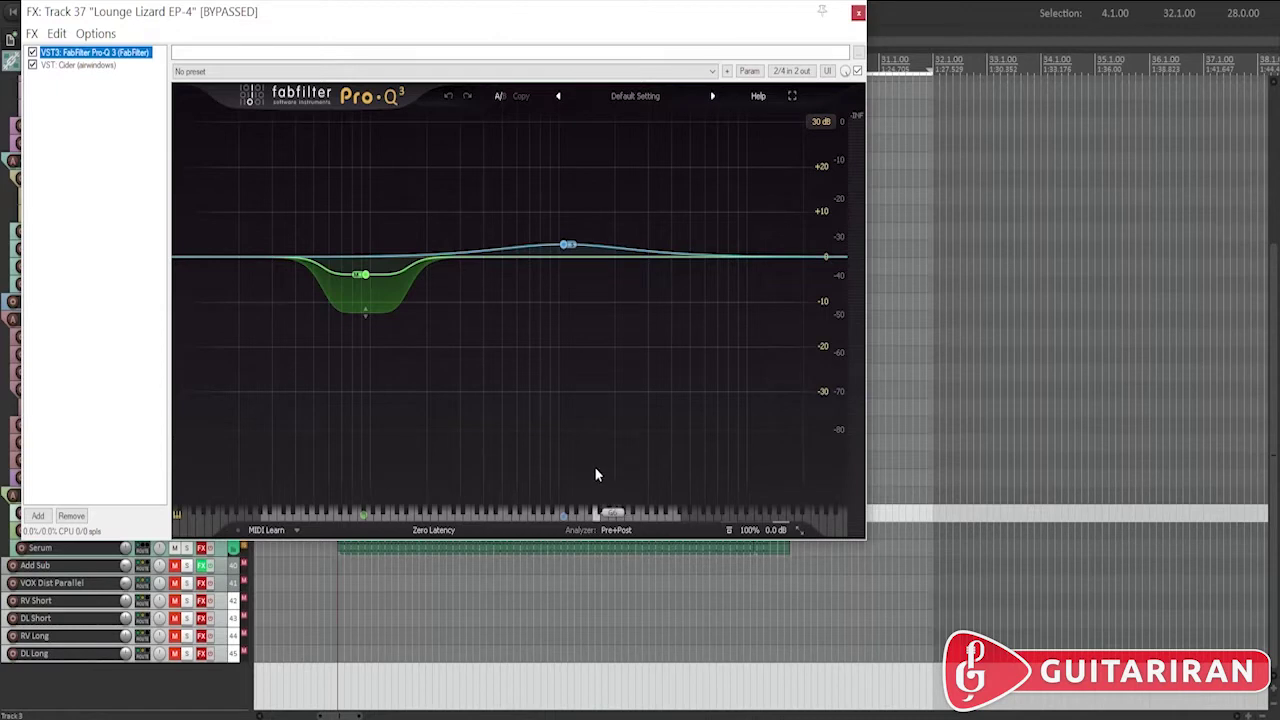
click(364, 277)
mouse_move(405, 255)
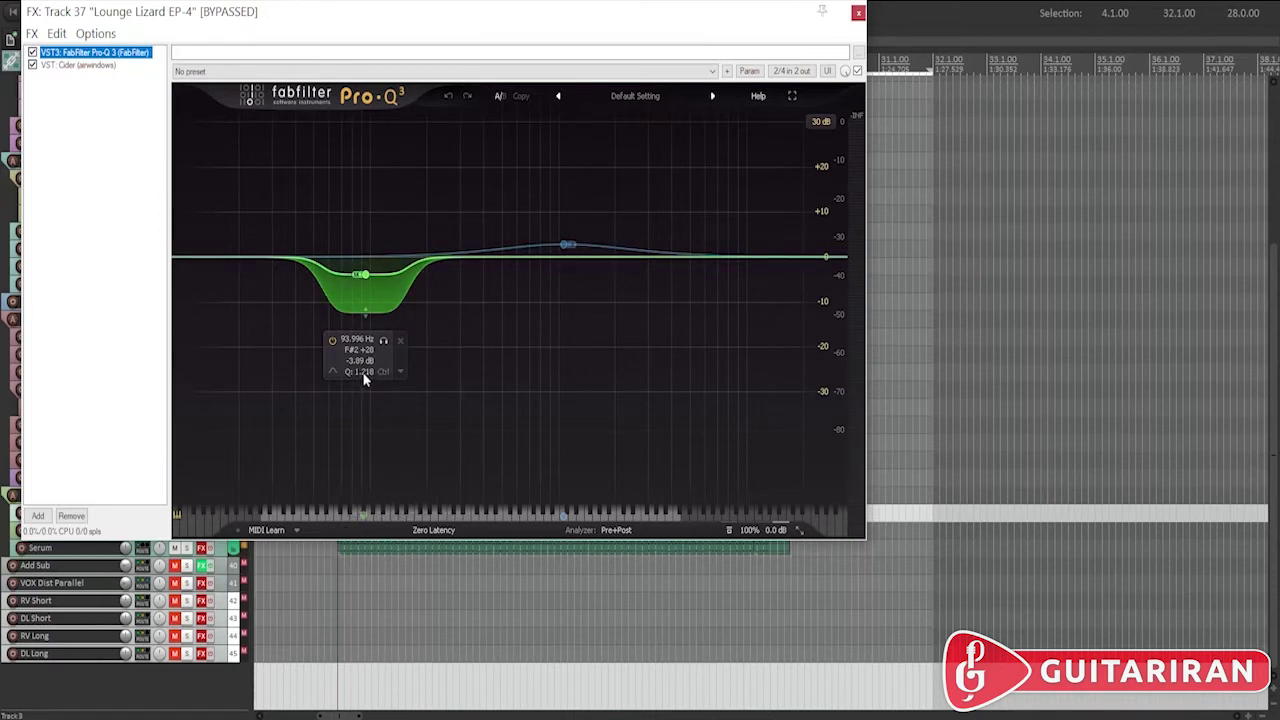
click(365, 277)
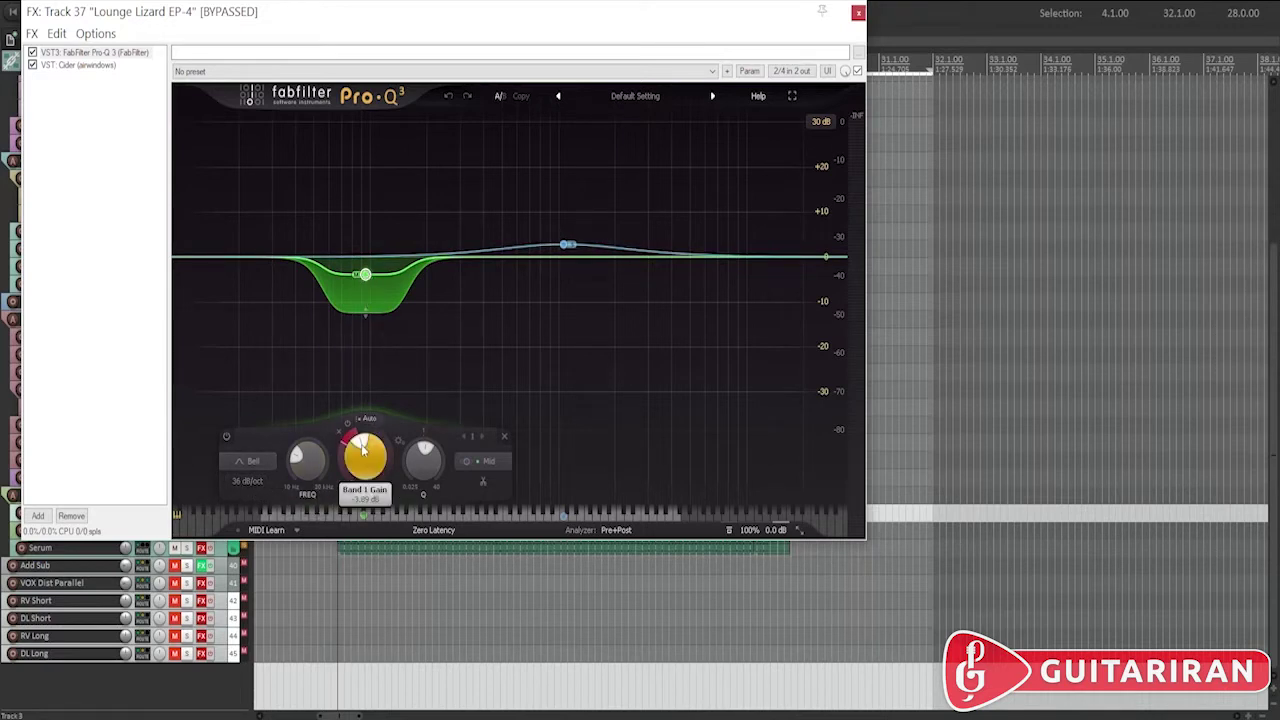
mouse_move(363, 450)
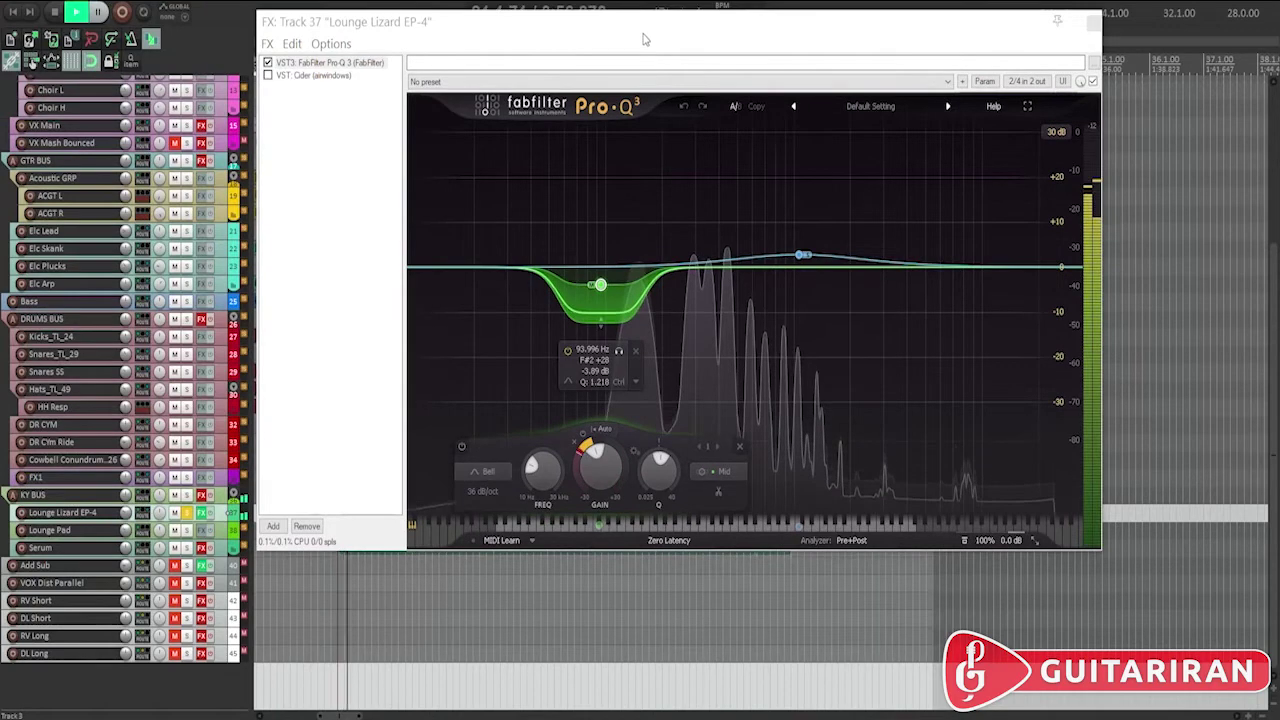
Step: Move the effects window clear of the meters and briefly audition only the low cut band during playback
drag(644, 36, 476, 21)
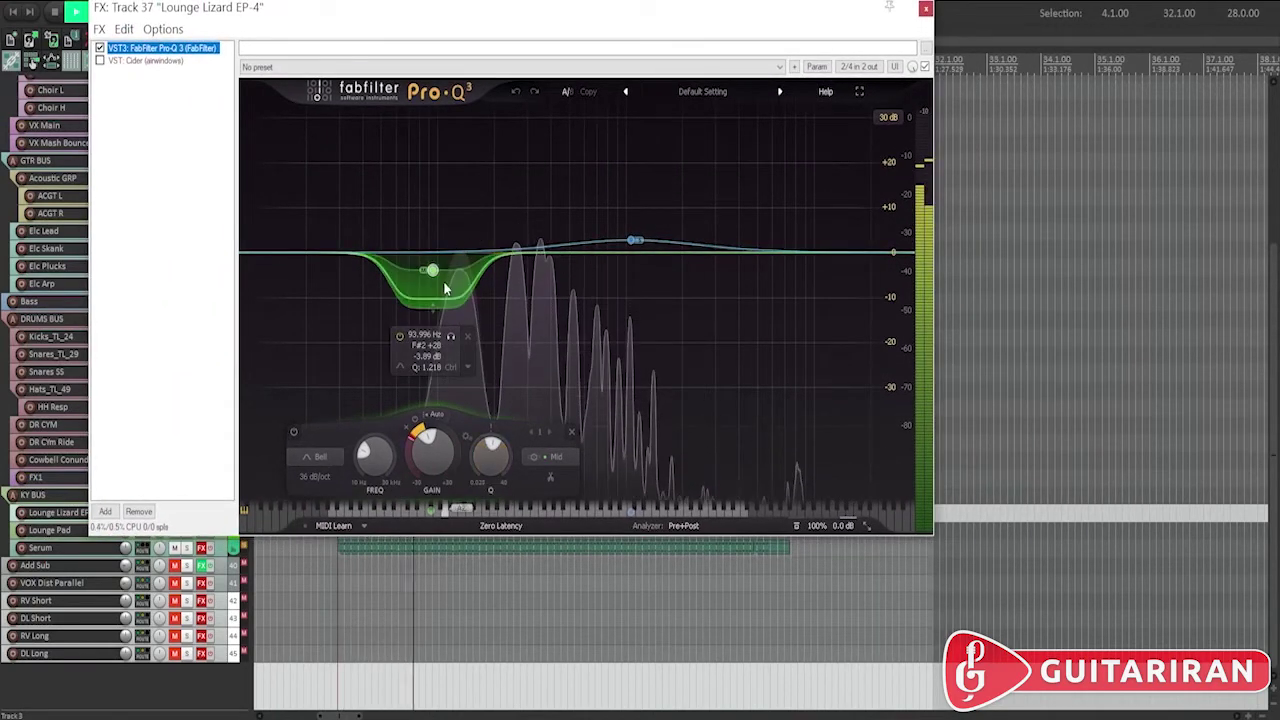
click(449, 339)
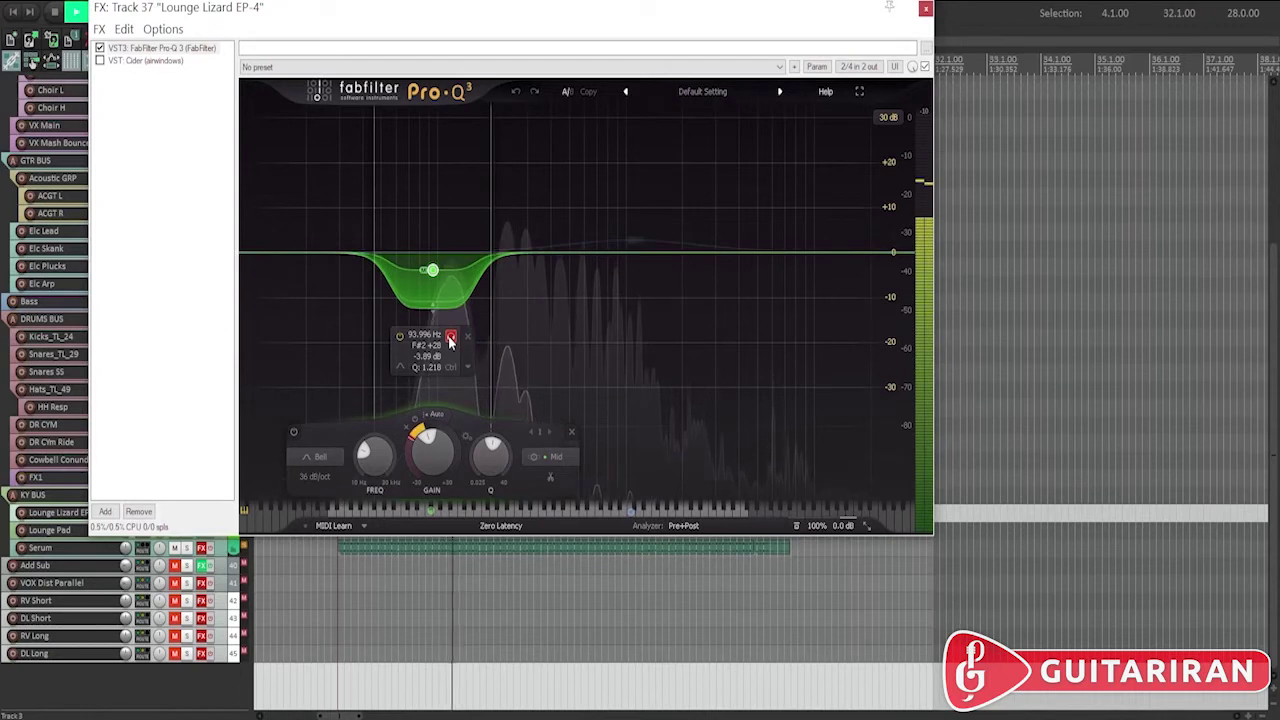
click(449, 339)
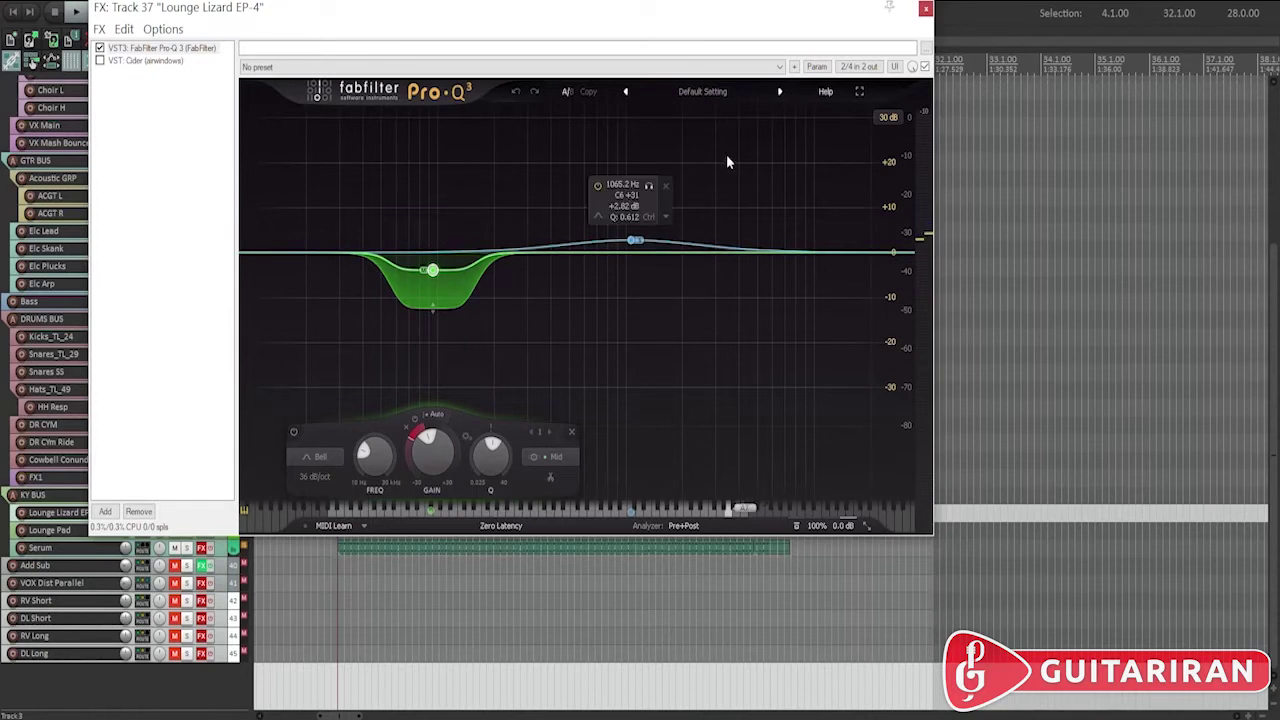
Step: Bypass the 1065.2 Hz boost and switch the low cut band off and on during playback to compare the sound
click(633, 241)
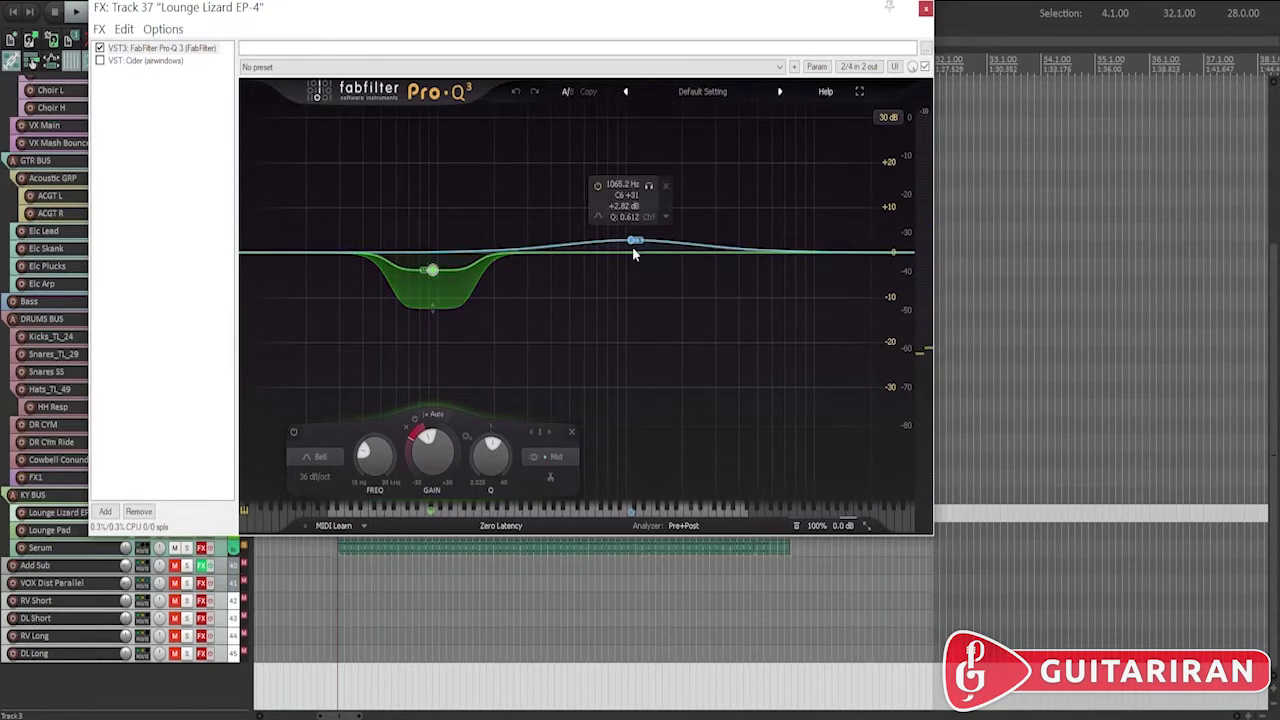
click(598, 187)
key(space)
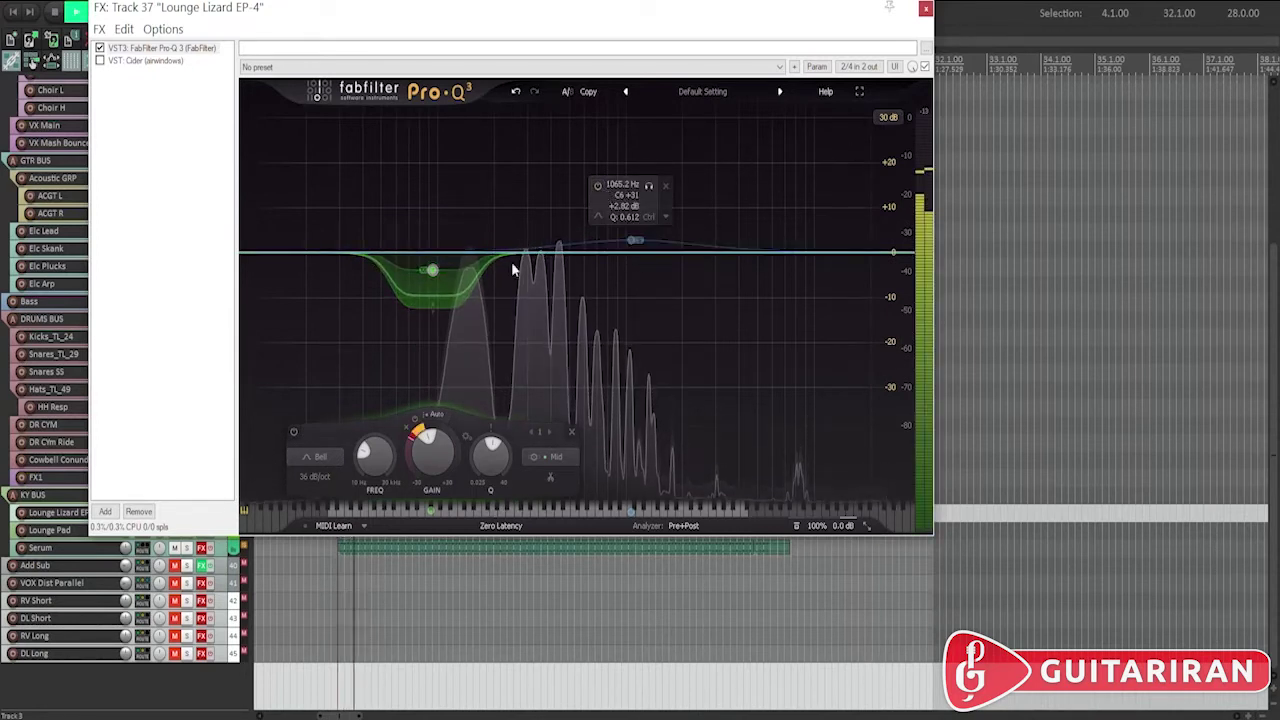
click(431, 270)
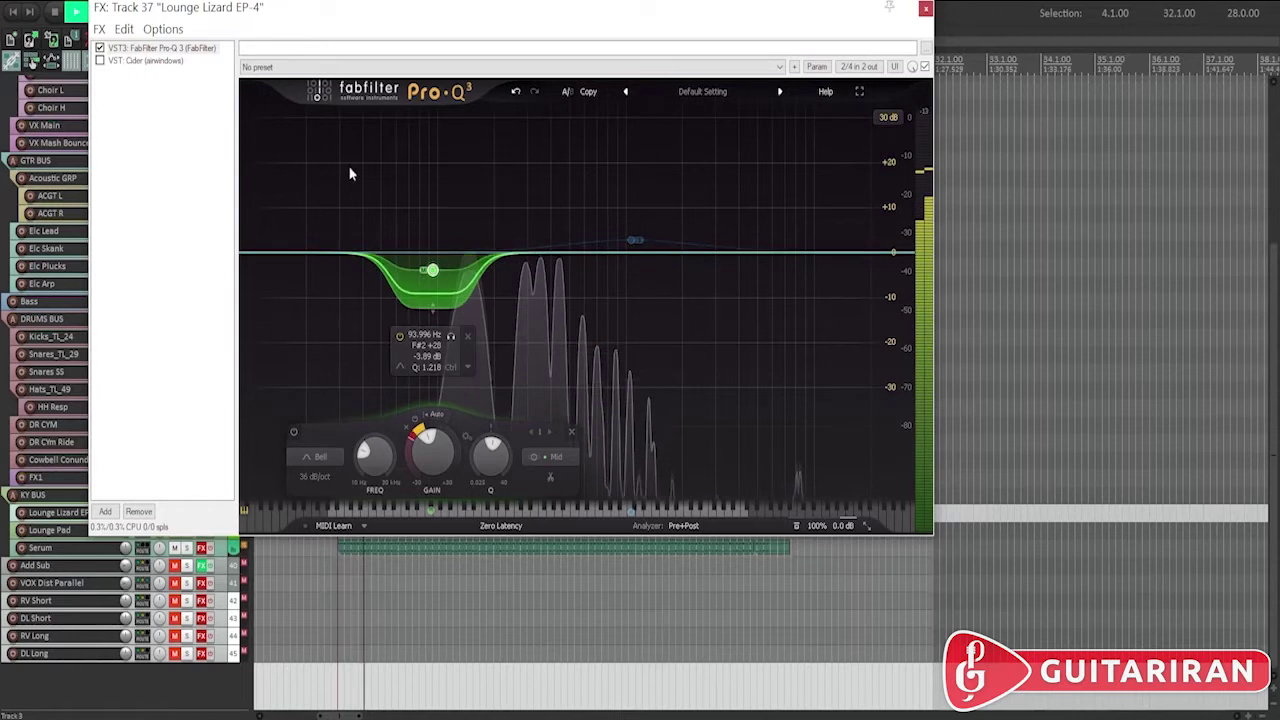
click(399, 336)
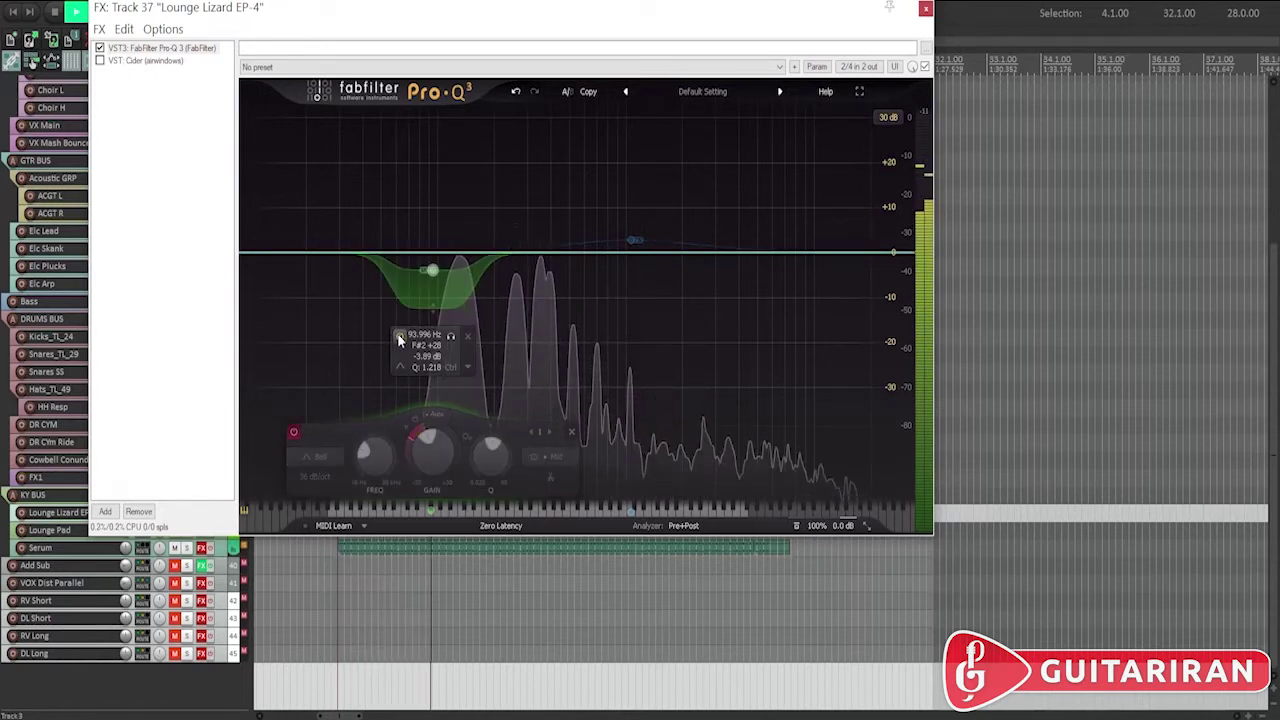
click(399, 336)
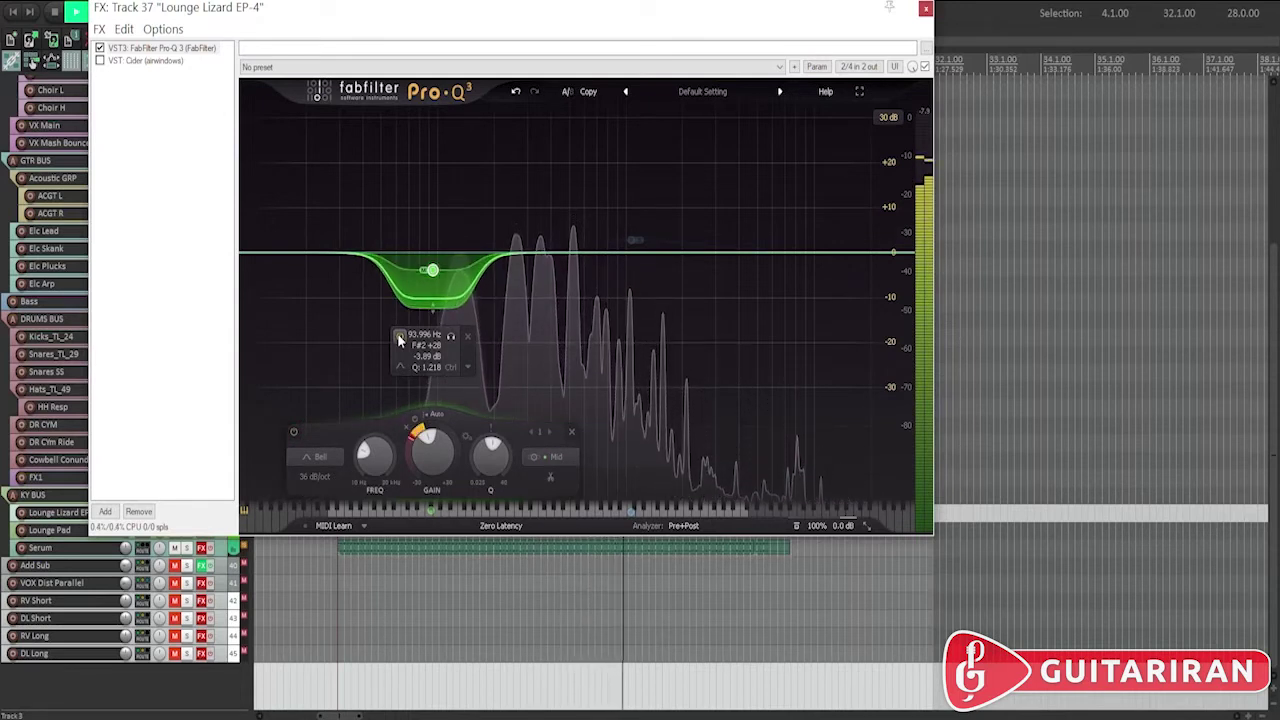
click(398, 336)
click(398, 336)
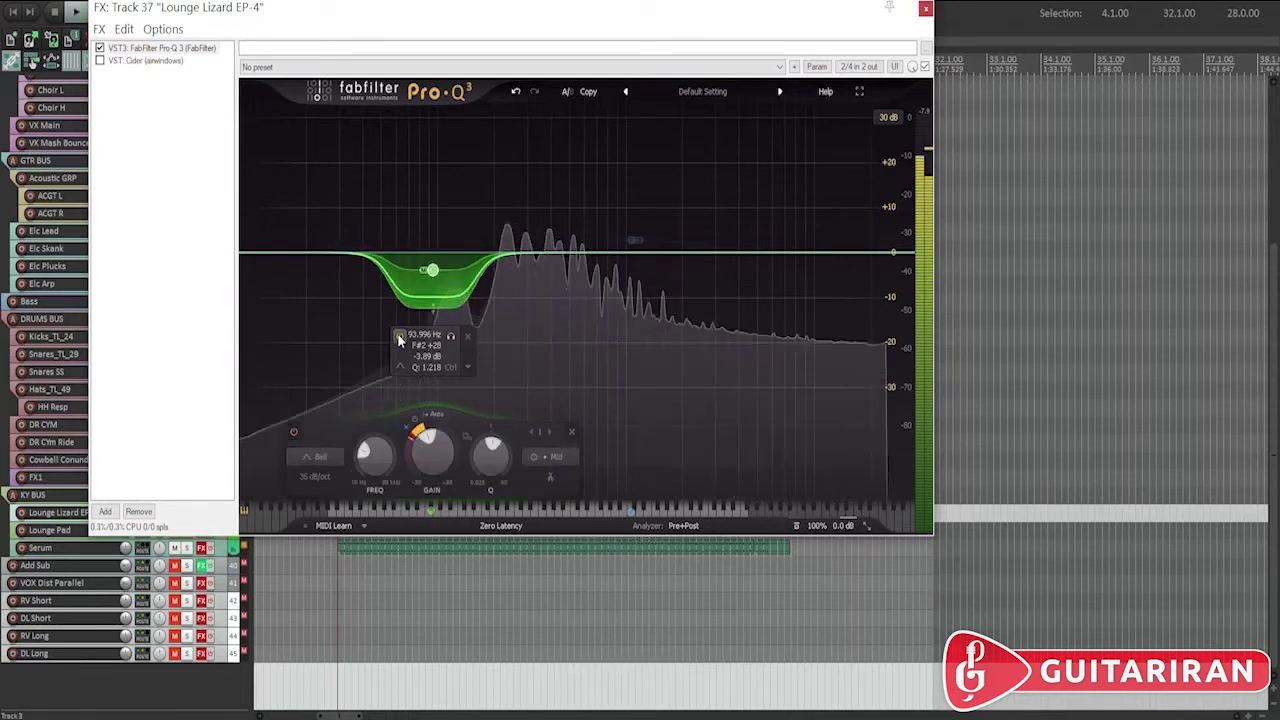
key(space)
Step: Re-enable the 1065.2 Hz side boost and audition that band on its own during playback
mouse_move(577, 257)
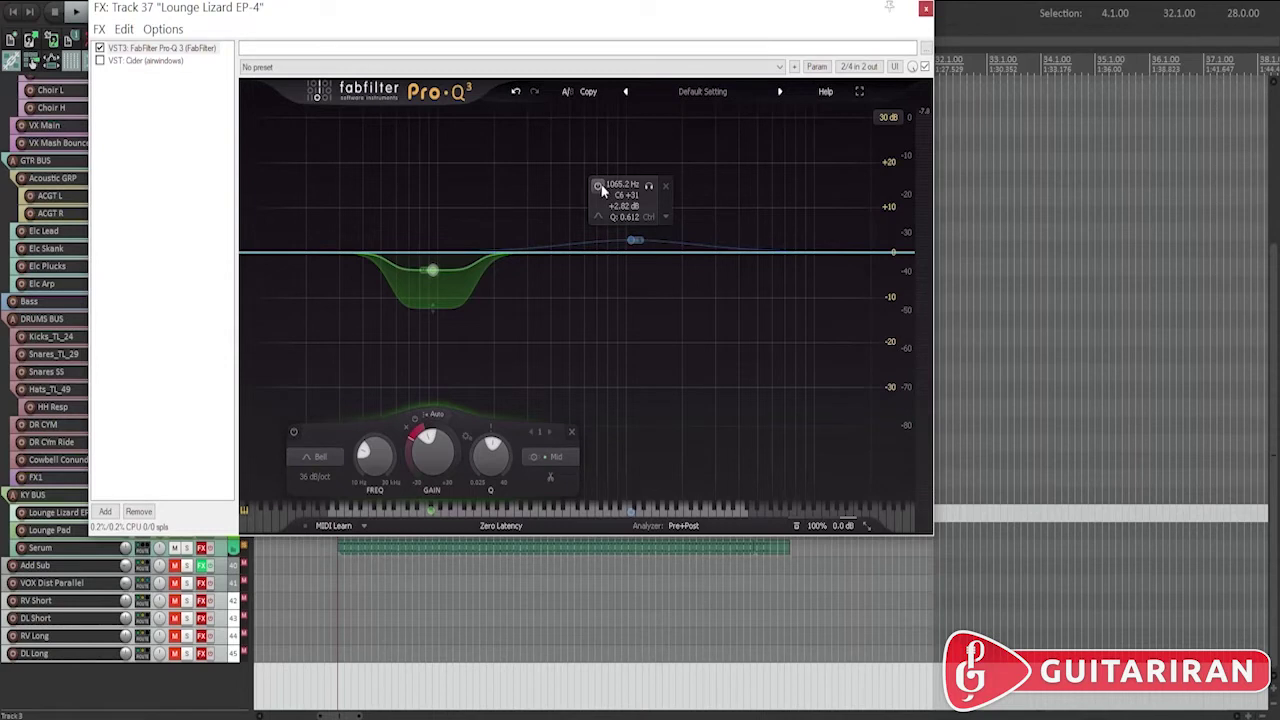
mouse_move(602, 191)
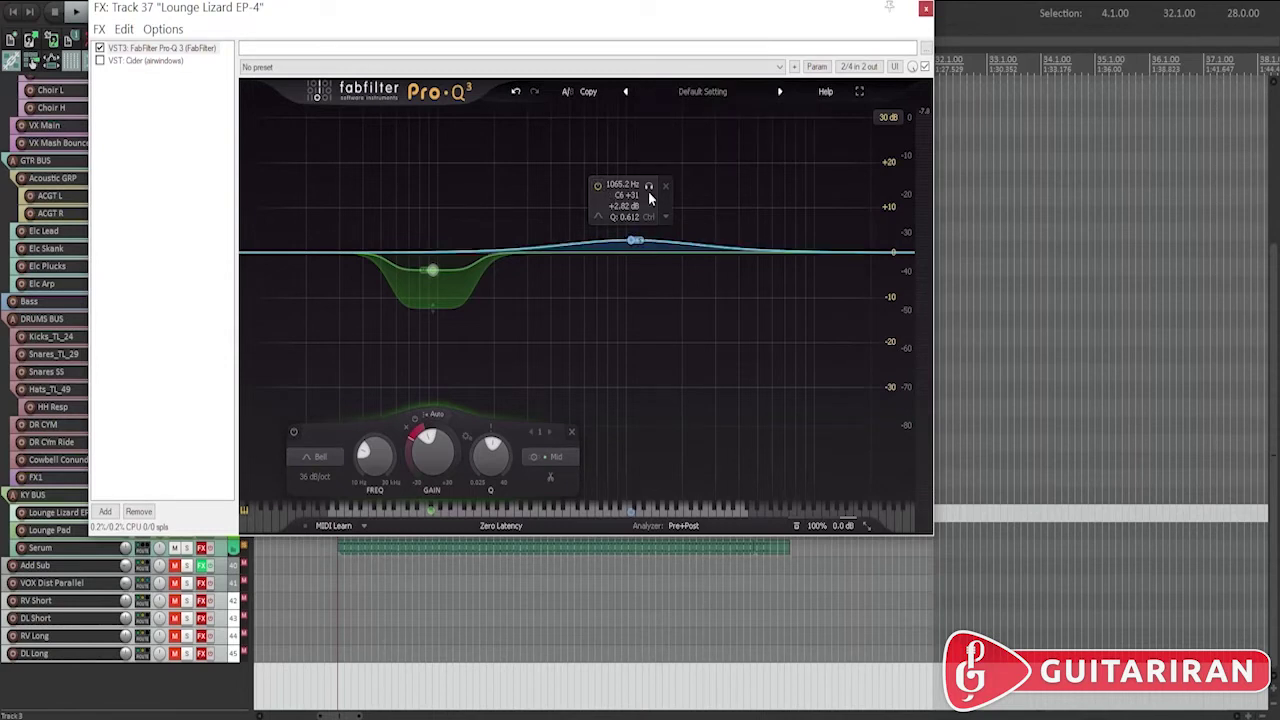
click(632, 241)
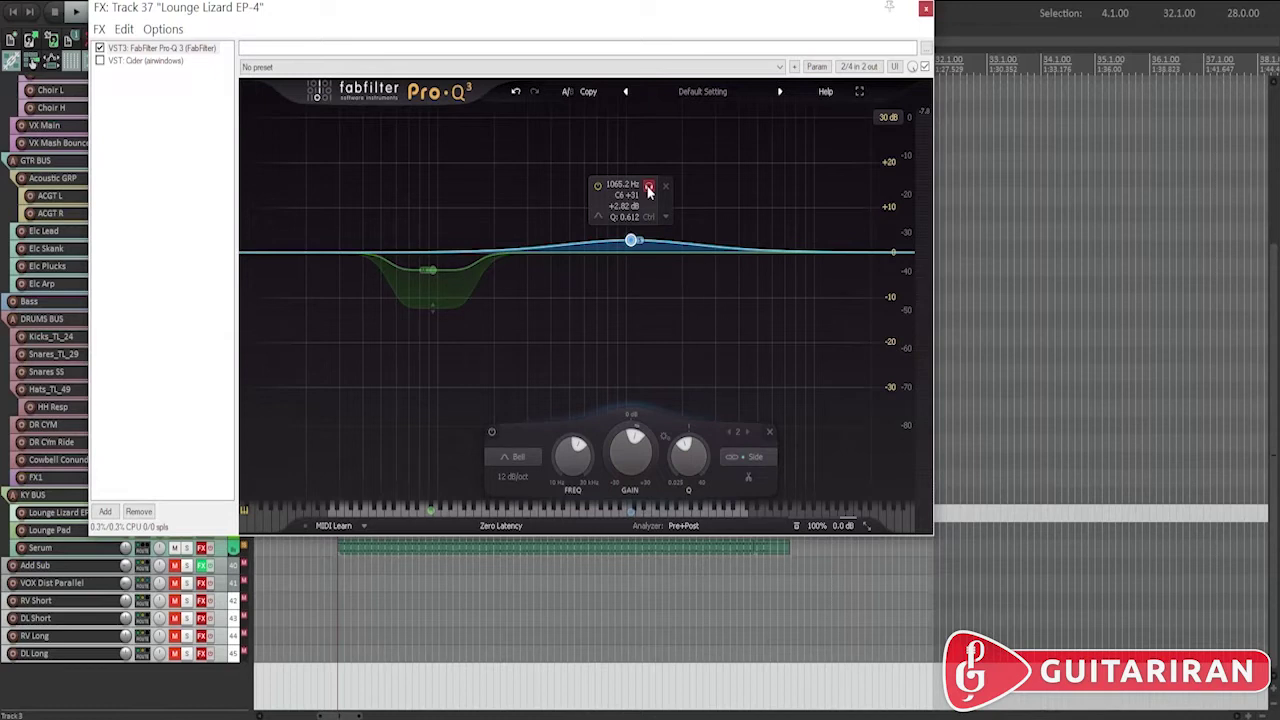
key(space)
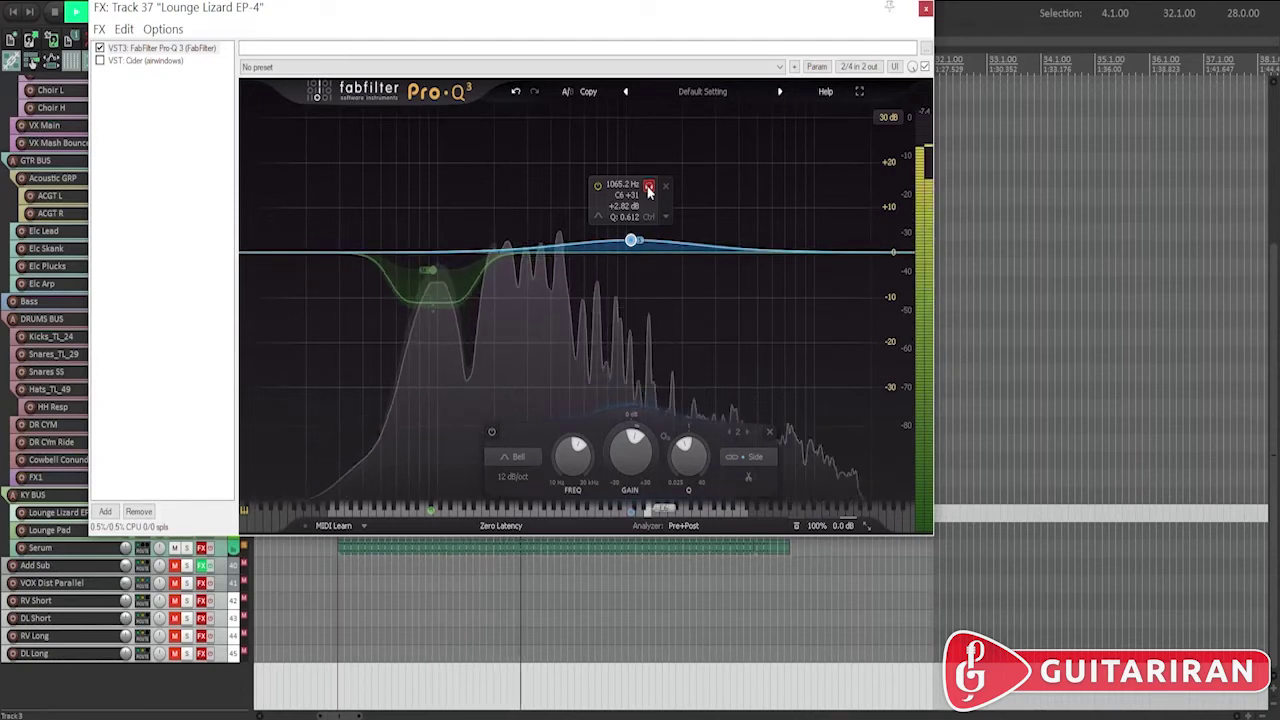
key(space)
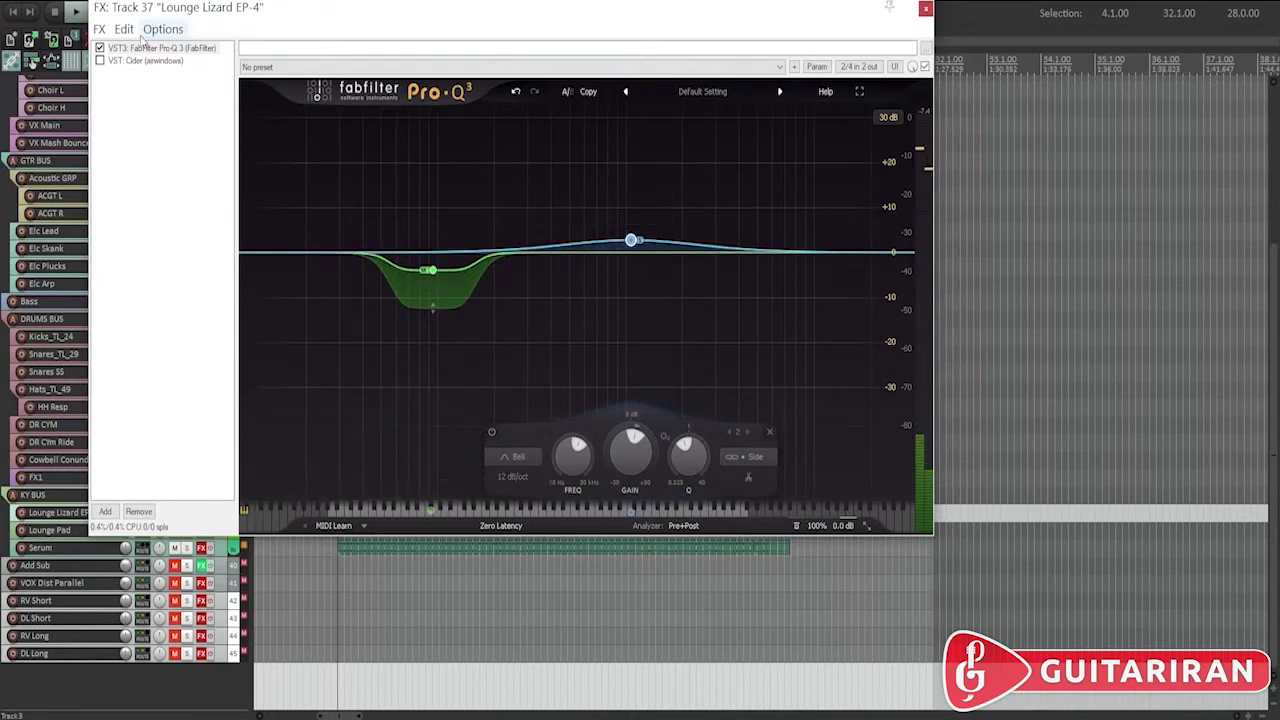
Step: Play the track while switching the whole Pro-Q 3 equalizer off and on, leaving it enabled when playback stops
key(space)
click(101, 49)
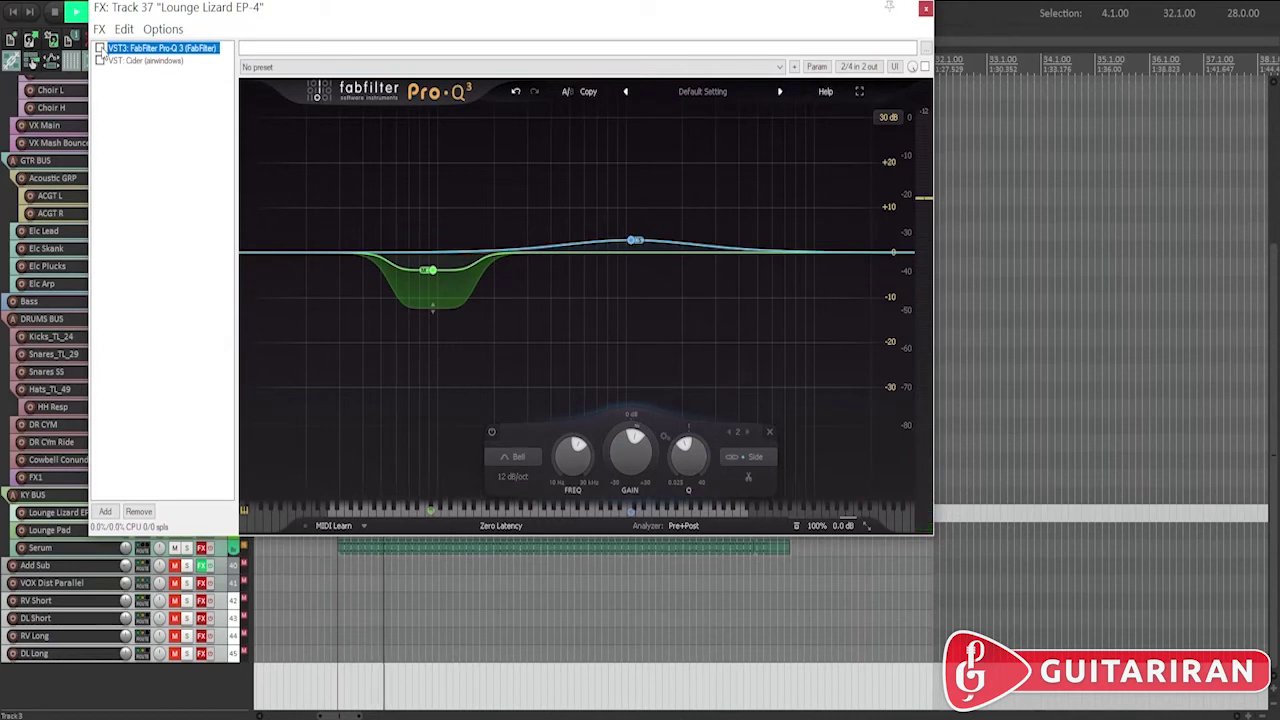
click(100, 48)
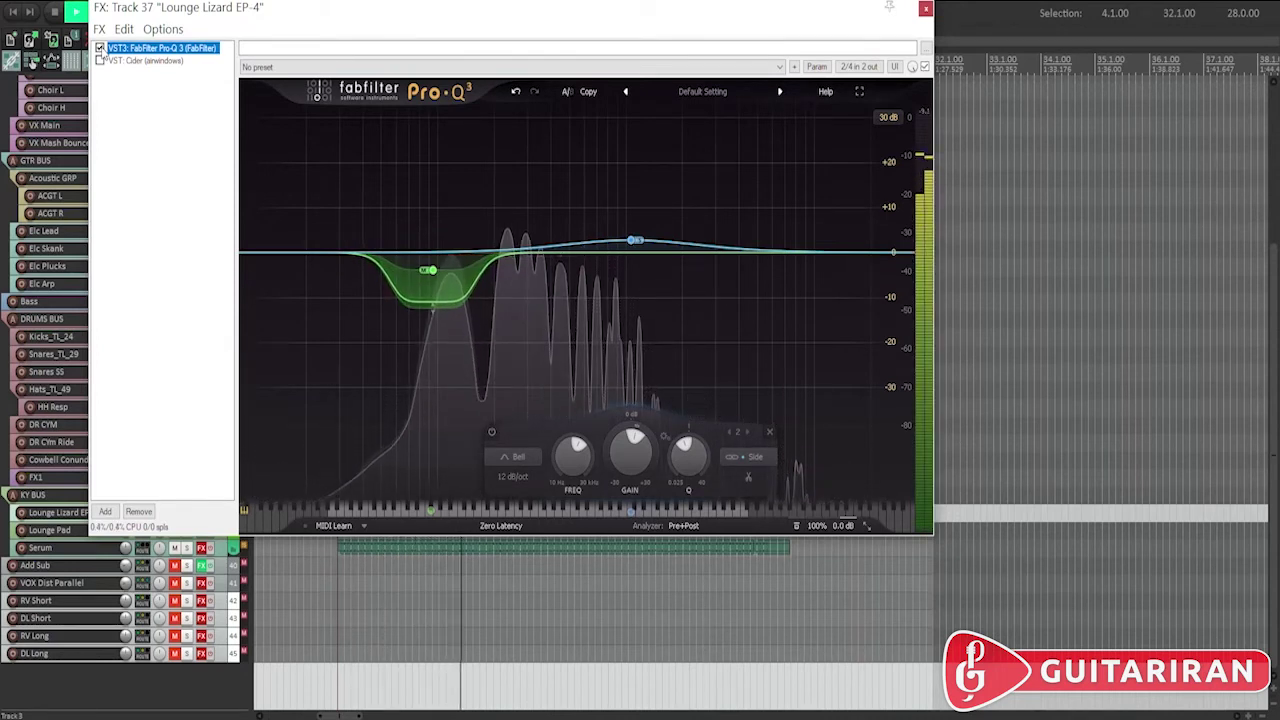
click(100, 48)
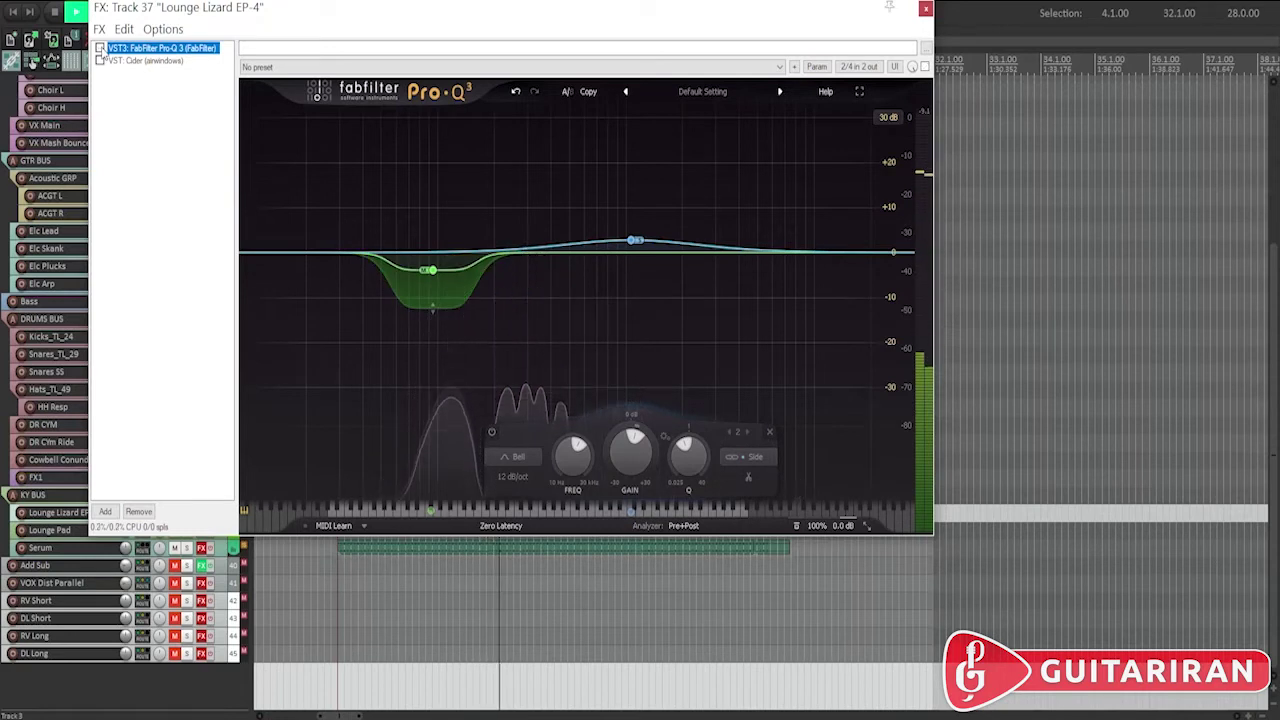
click(100, 48)
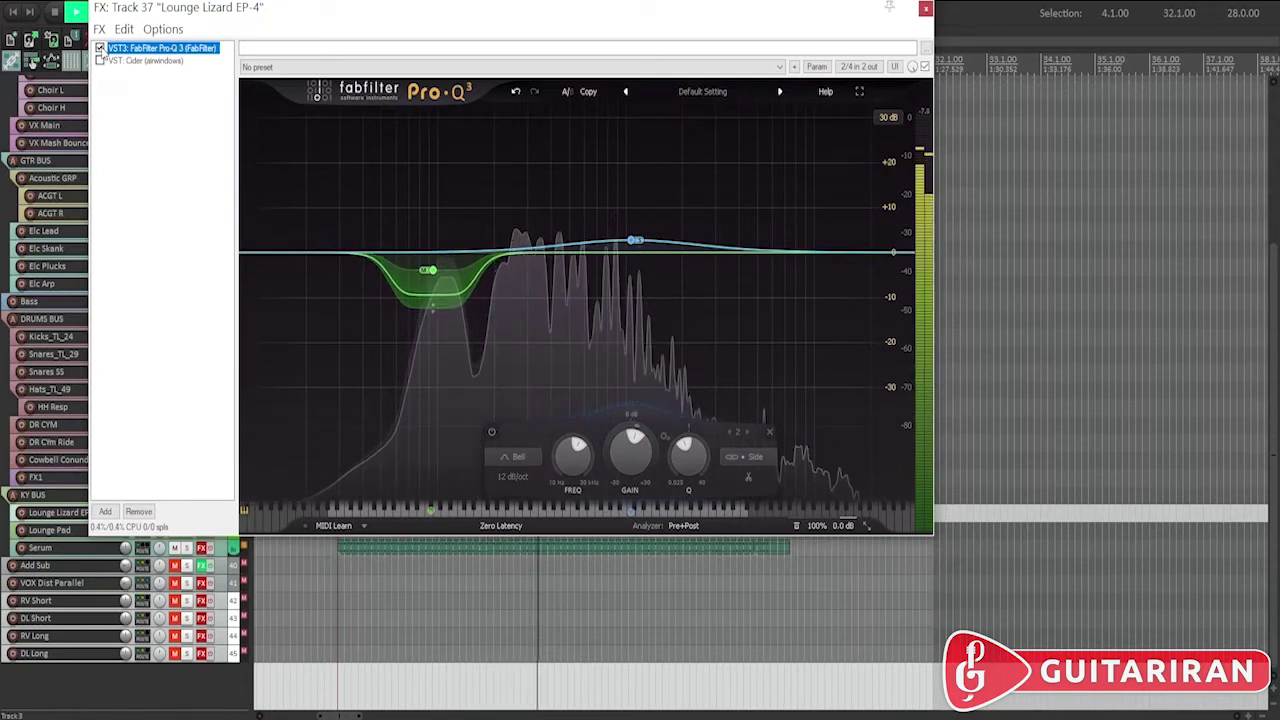
key(space)
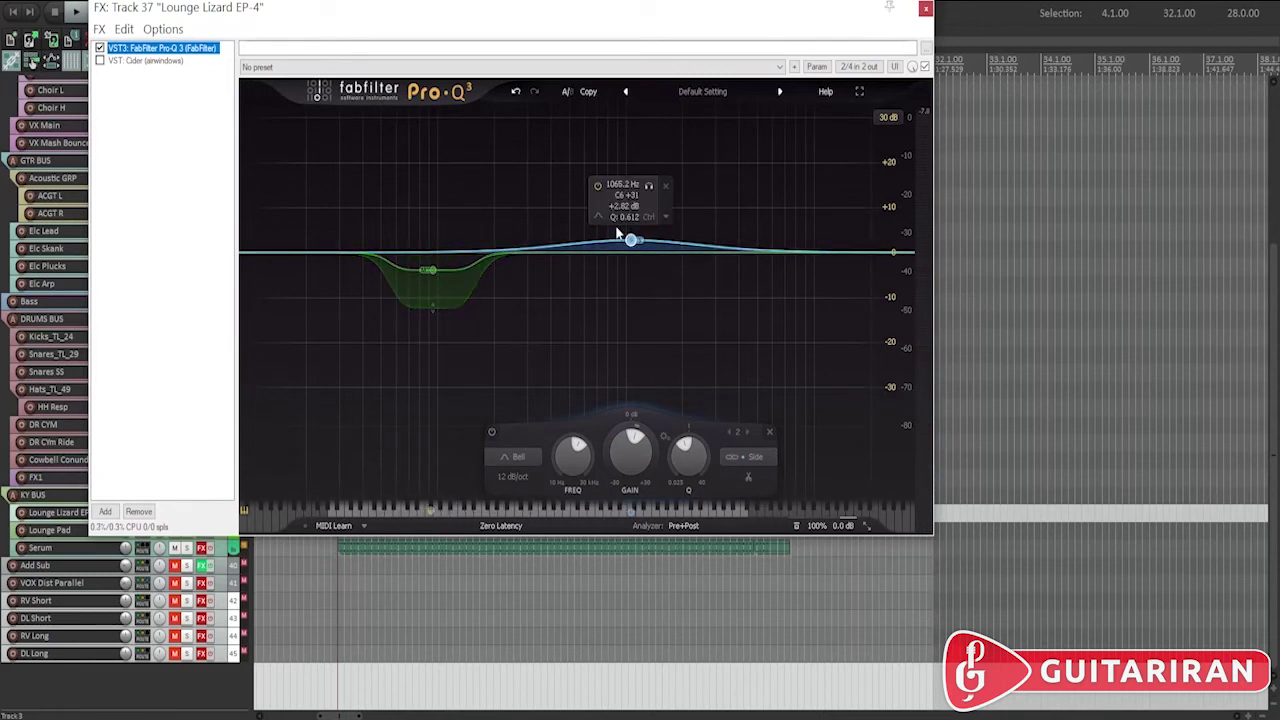
double_click(427, 269)
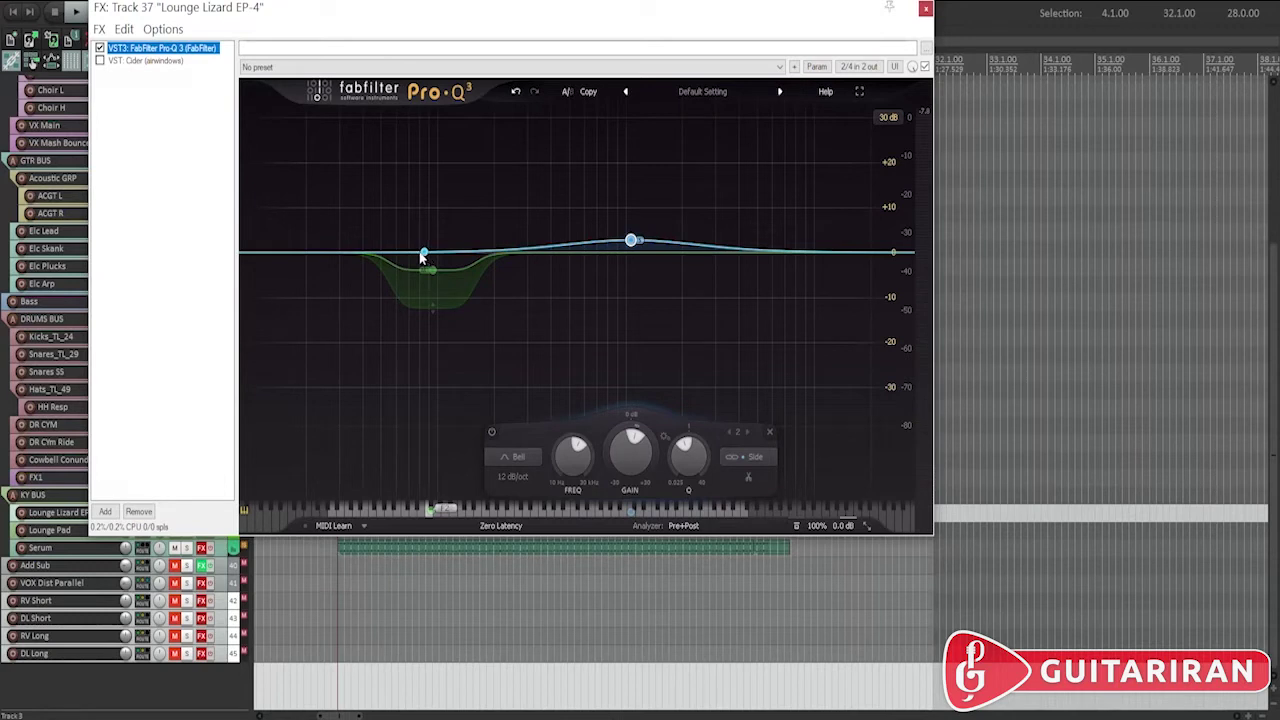
key(ctrl+z)
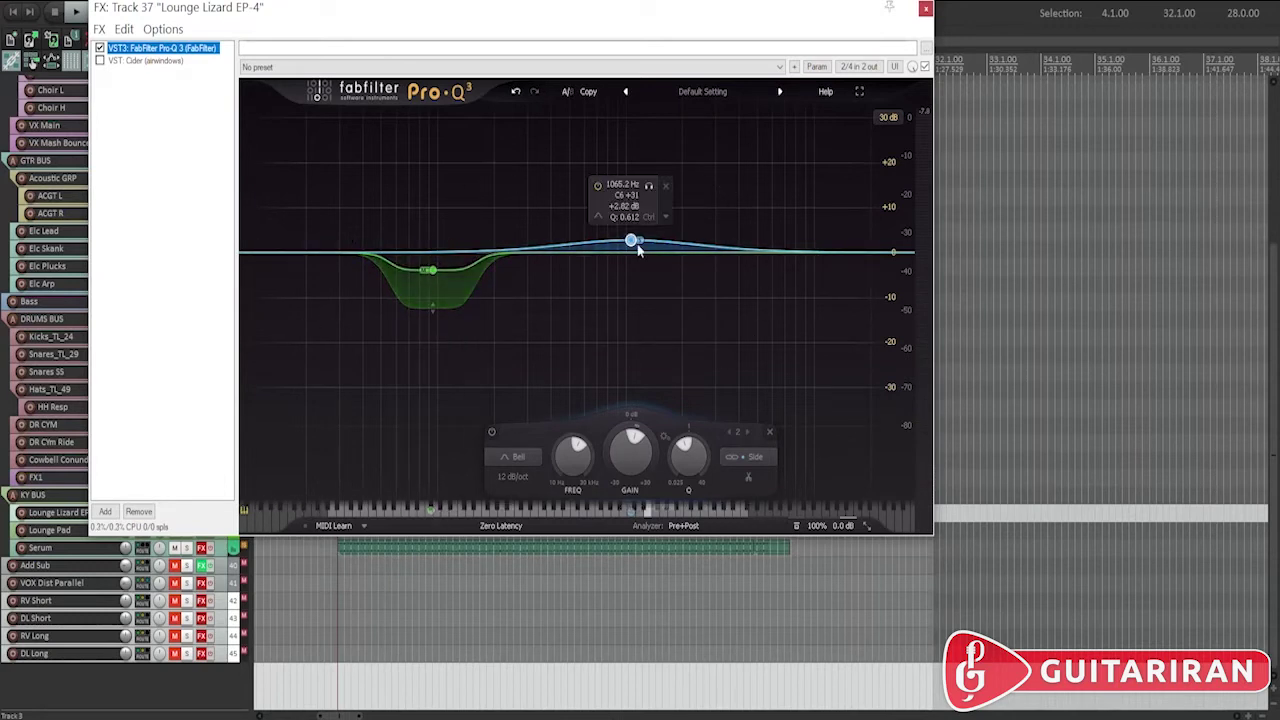
key(ctrl+shift+z)
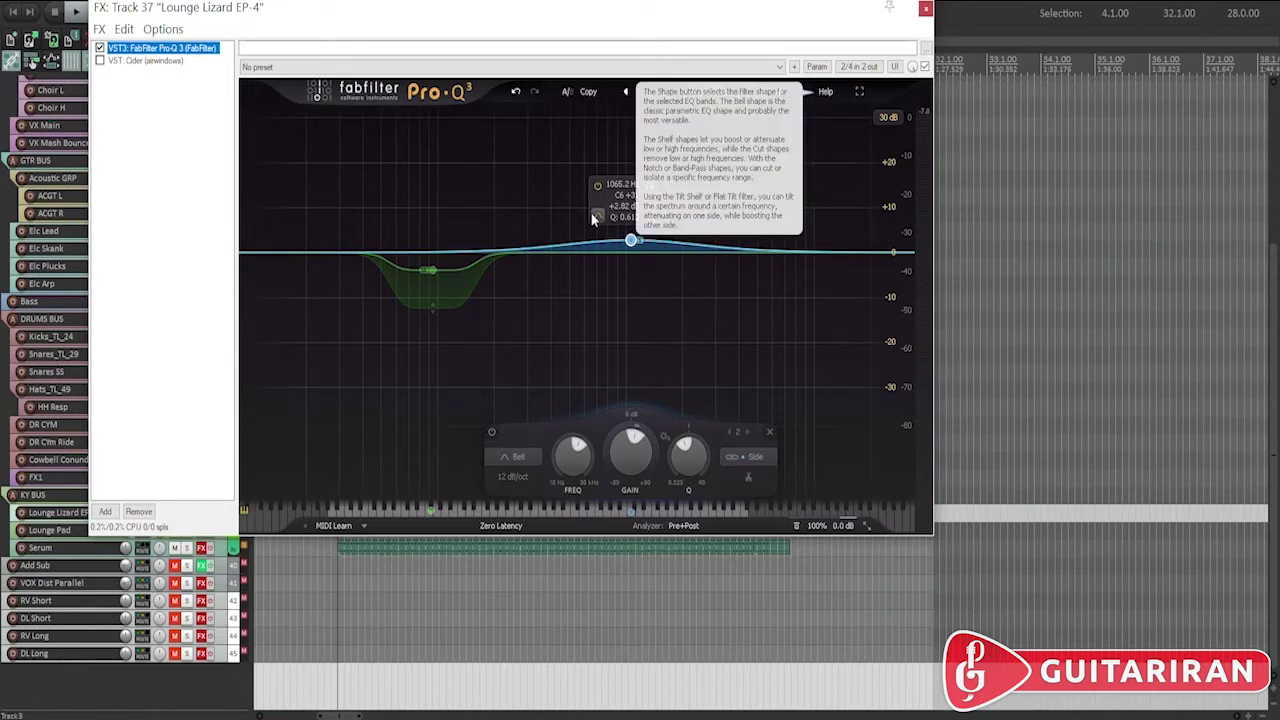
key(ctrl+z)
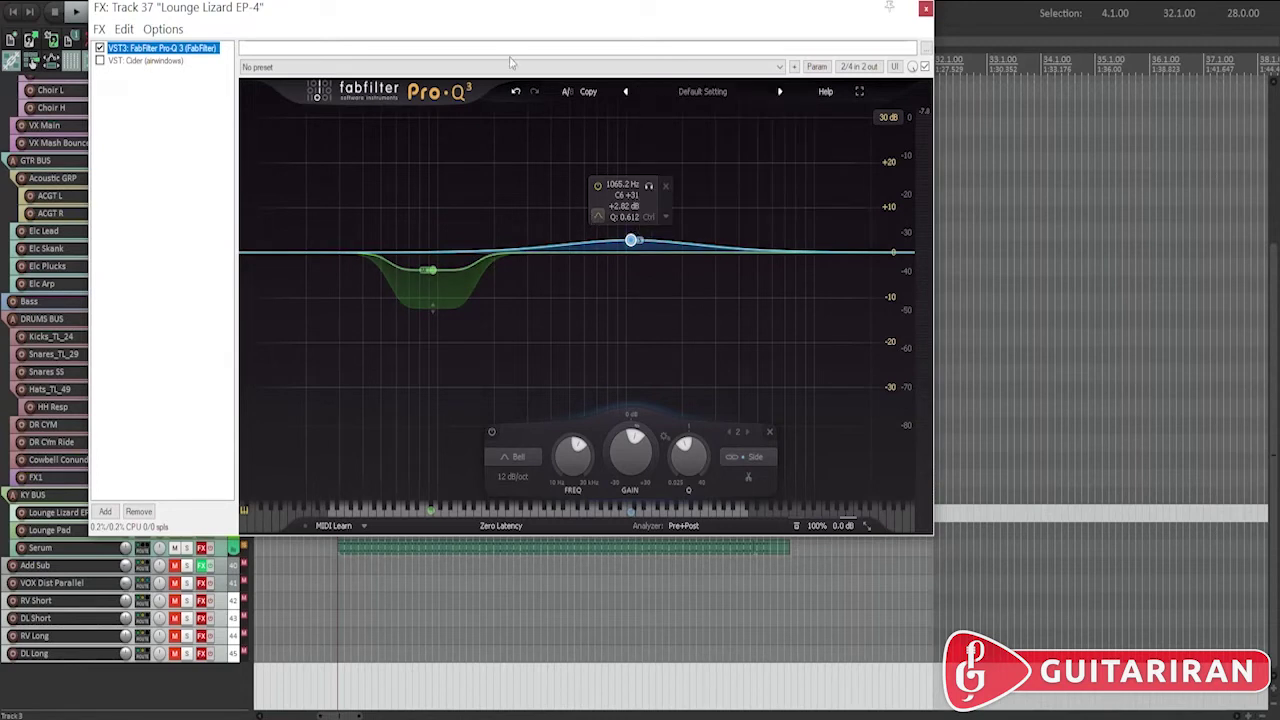
Step: Open the Cider plugin on the Lounge Lizard EP-4 track and switch it on and off during playback, leaving it enabled
click(150, 61)
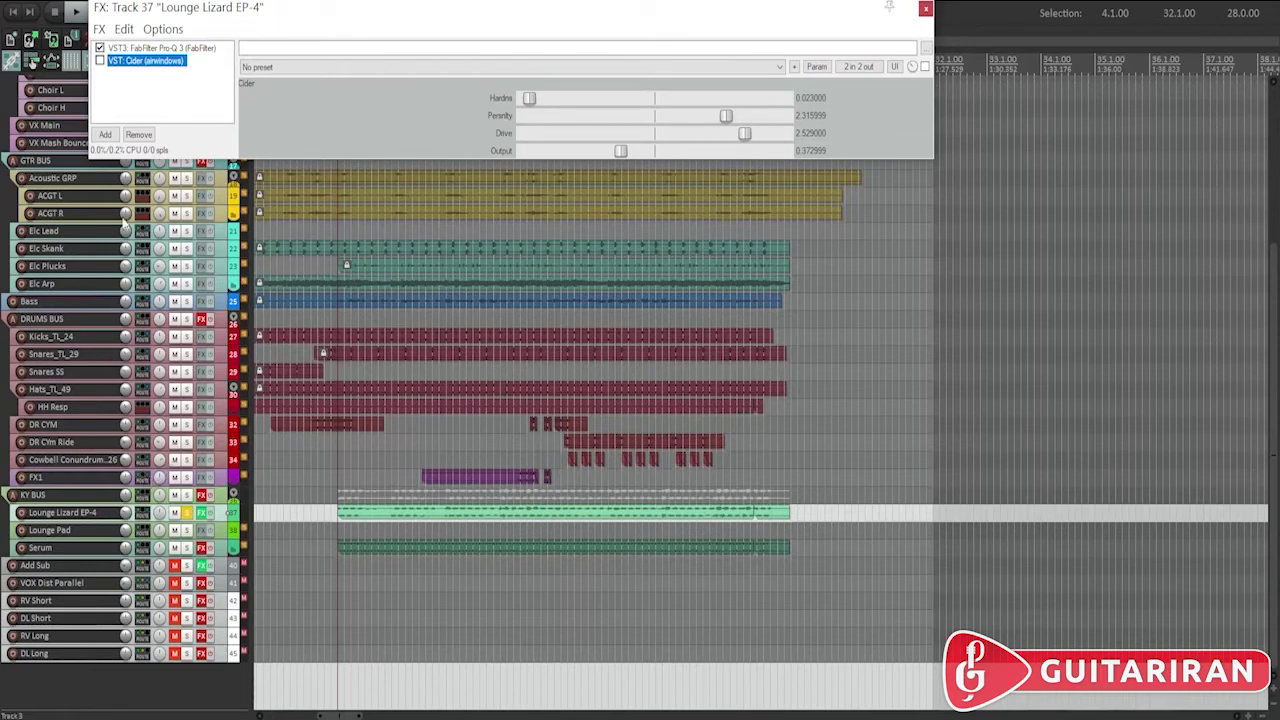
key(space)
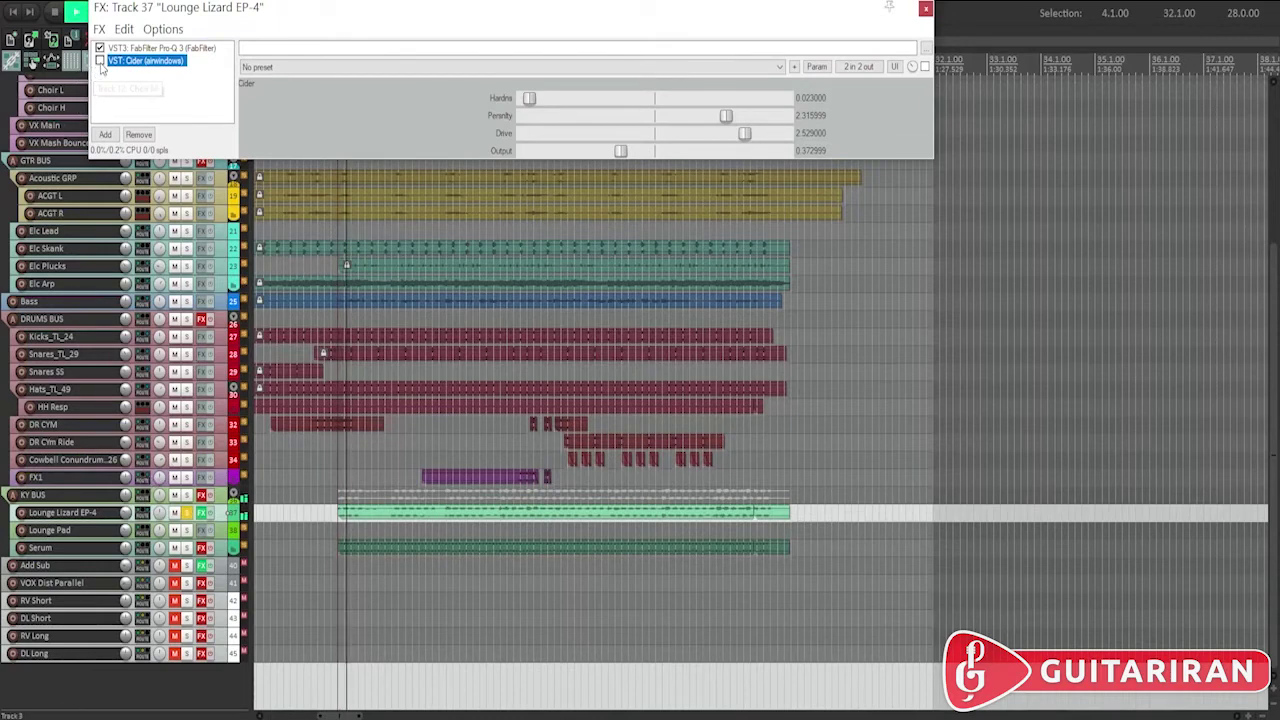
click(100, 62)
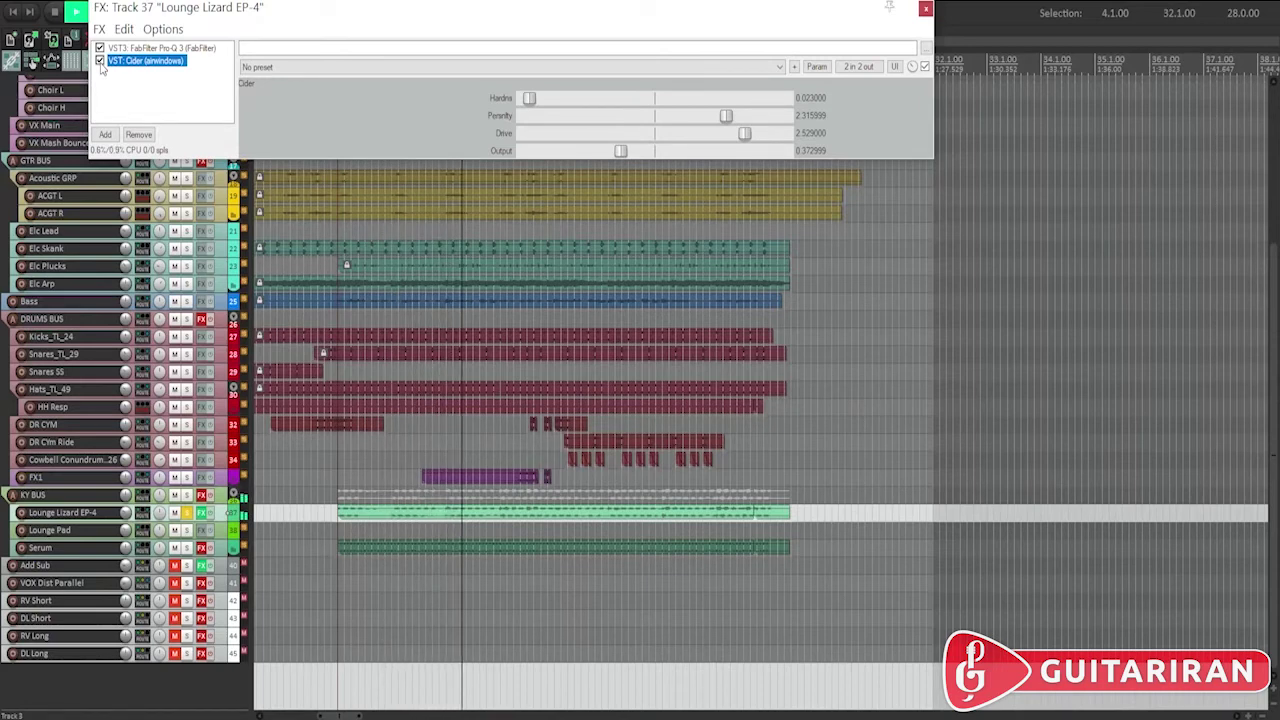
click(100, 62)
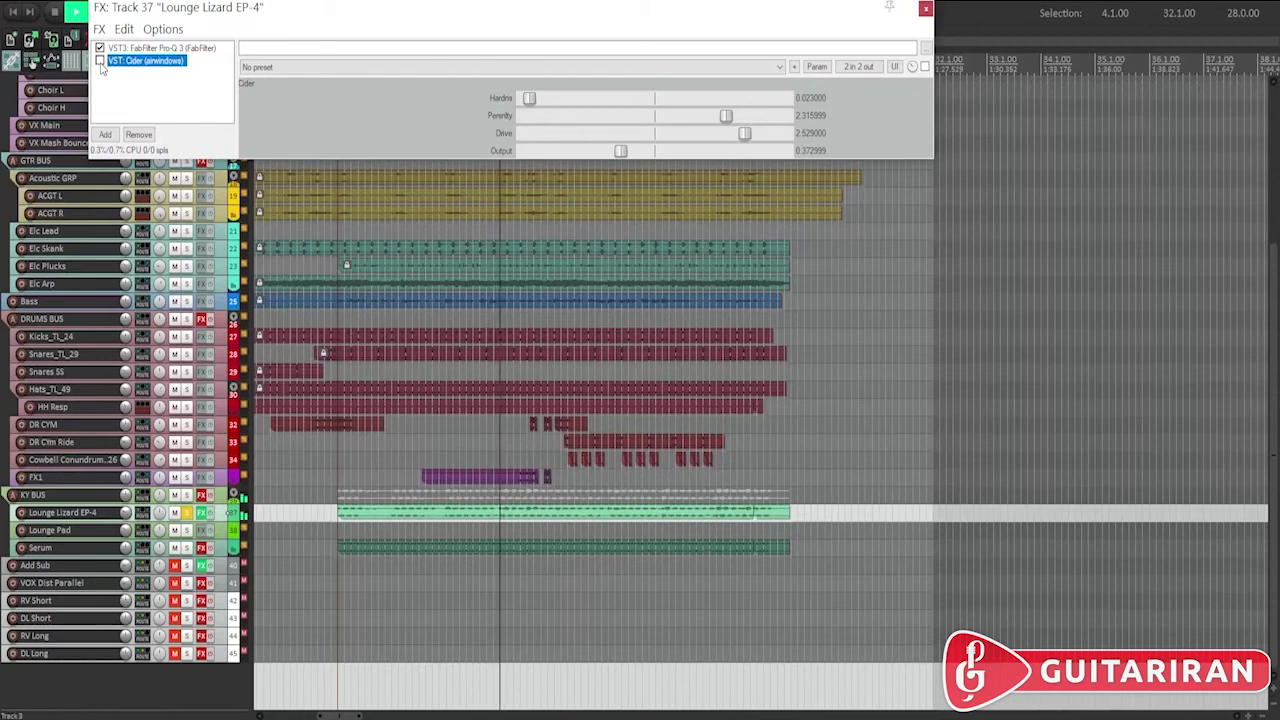
click(100, 62)
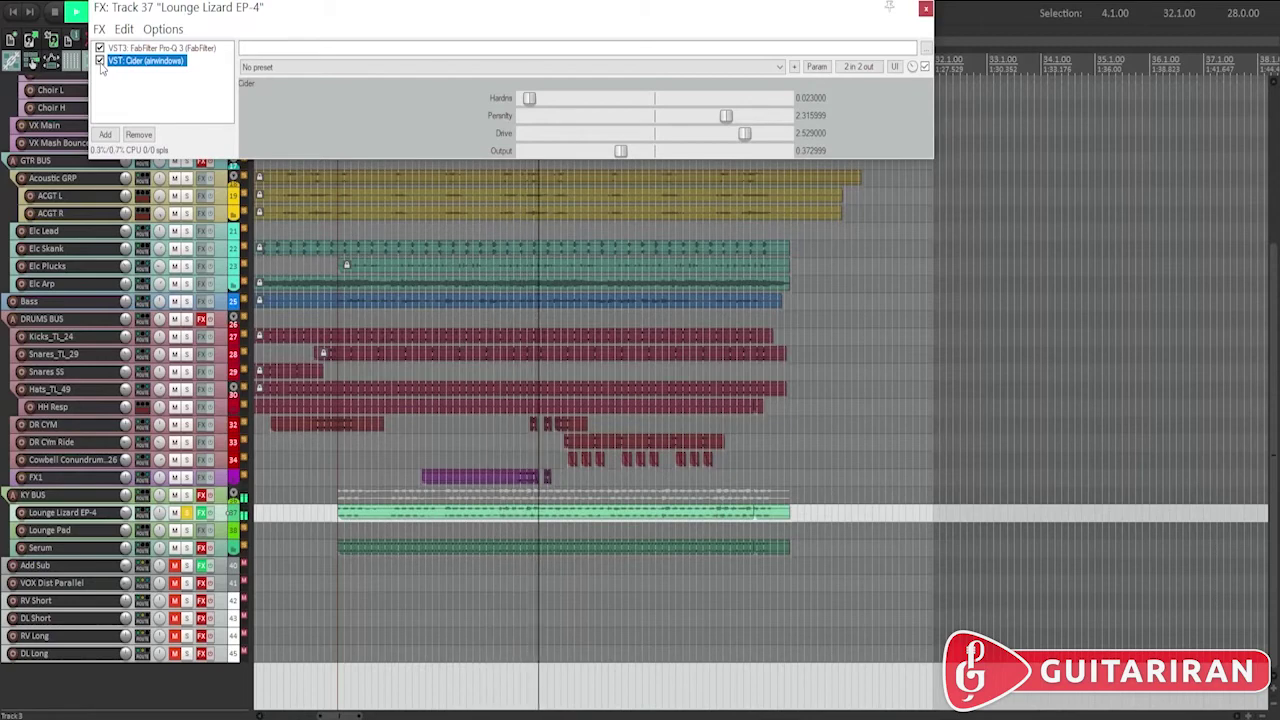
key(space)
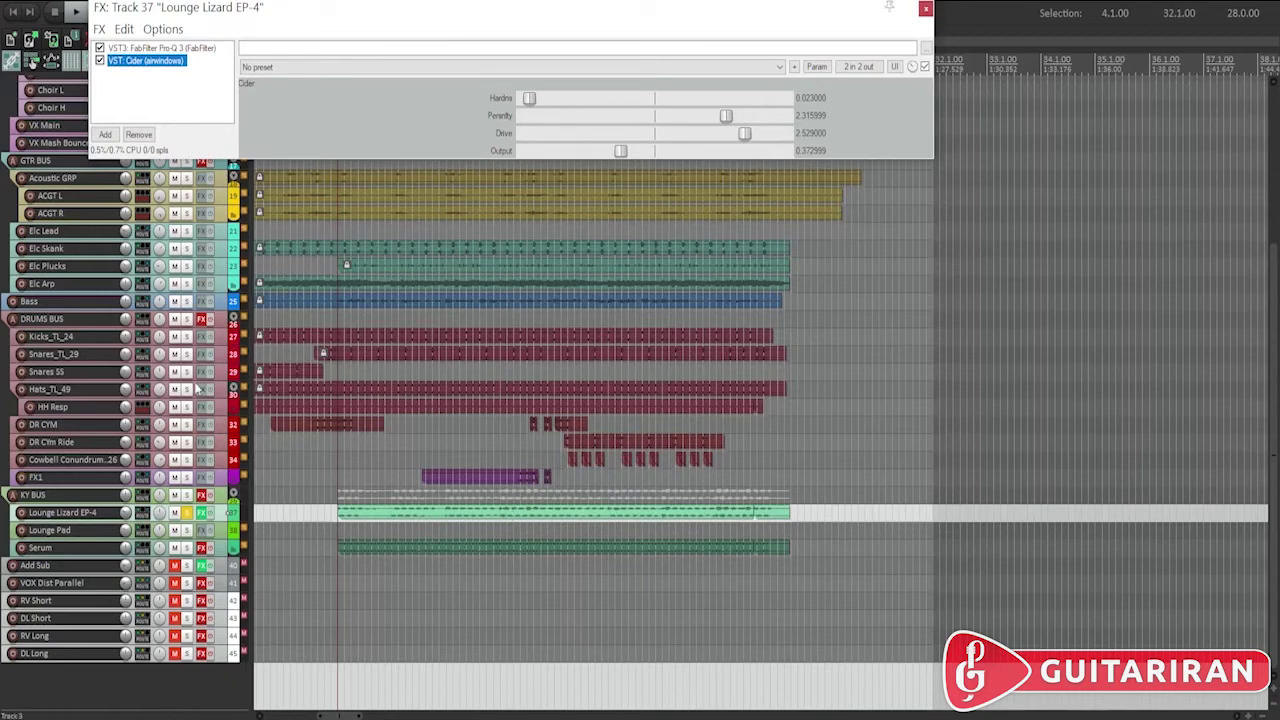
Step: Compare the track with Cider off and on again during playback, leaving it enabled, and unsolo the track and close its effects window
click(100, 61)
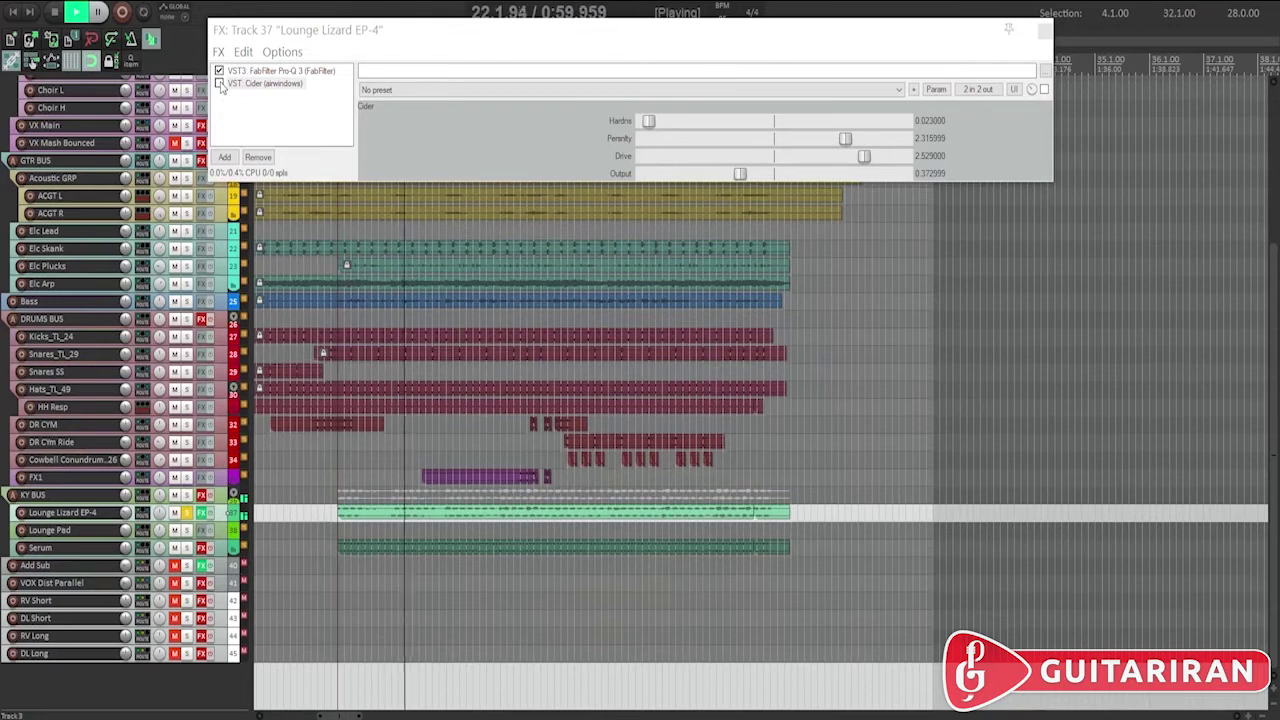
click(219, 83)
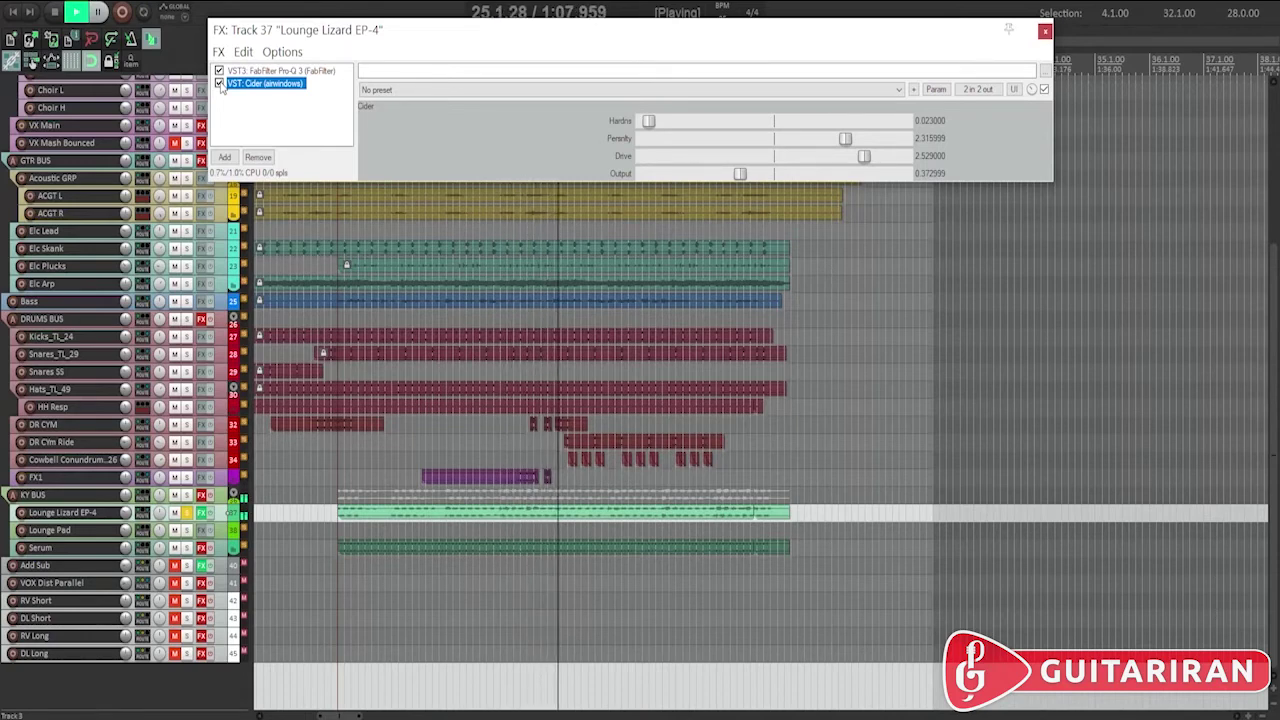
click(219, 84)
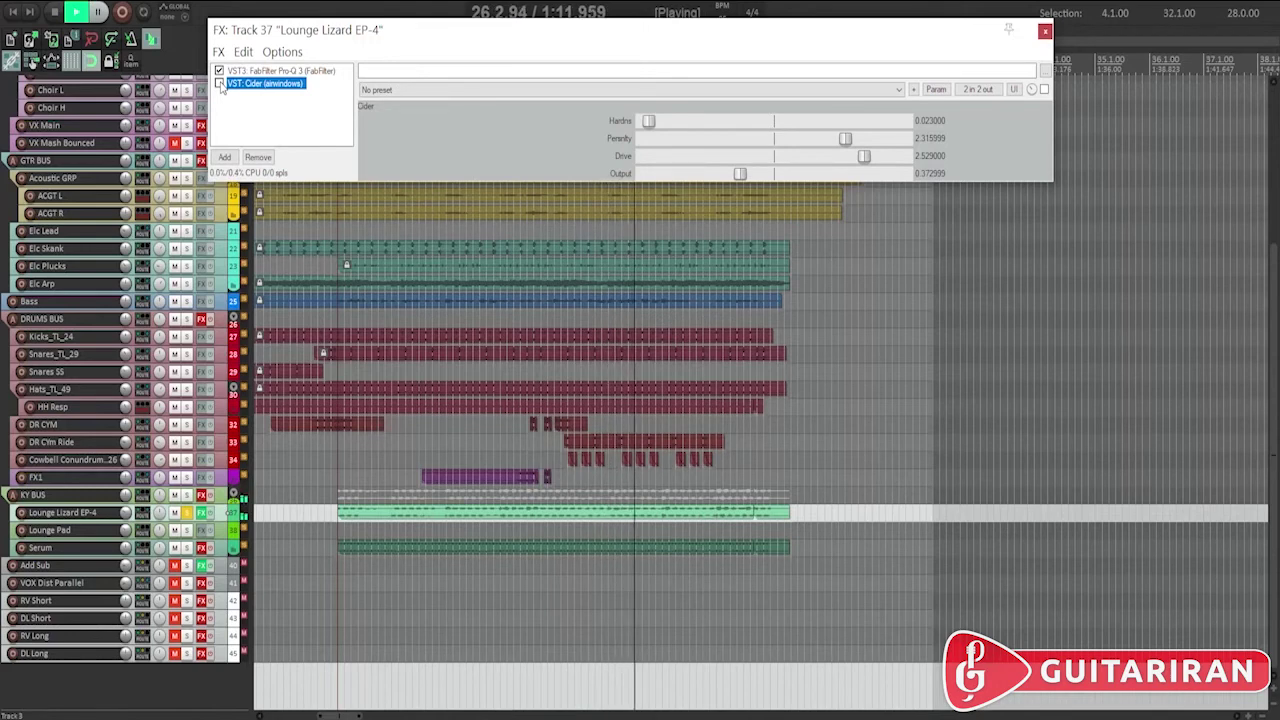
click(219, 84)
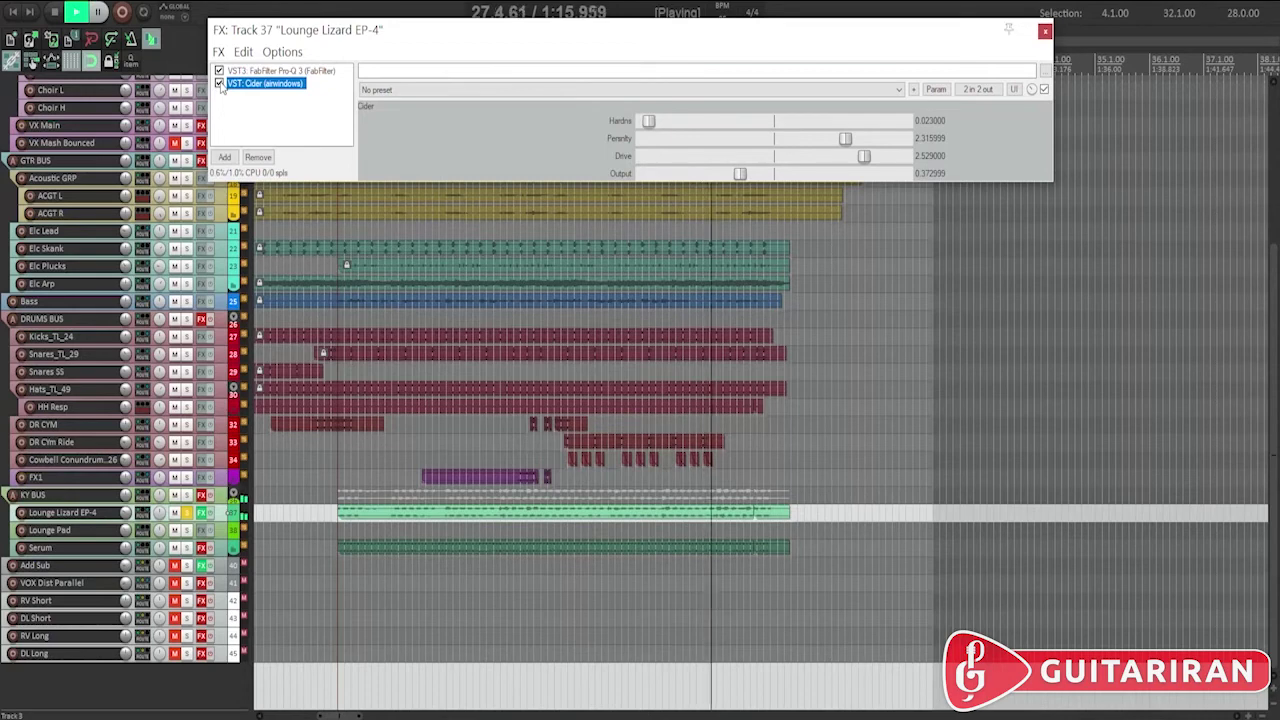
key(space)
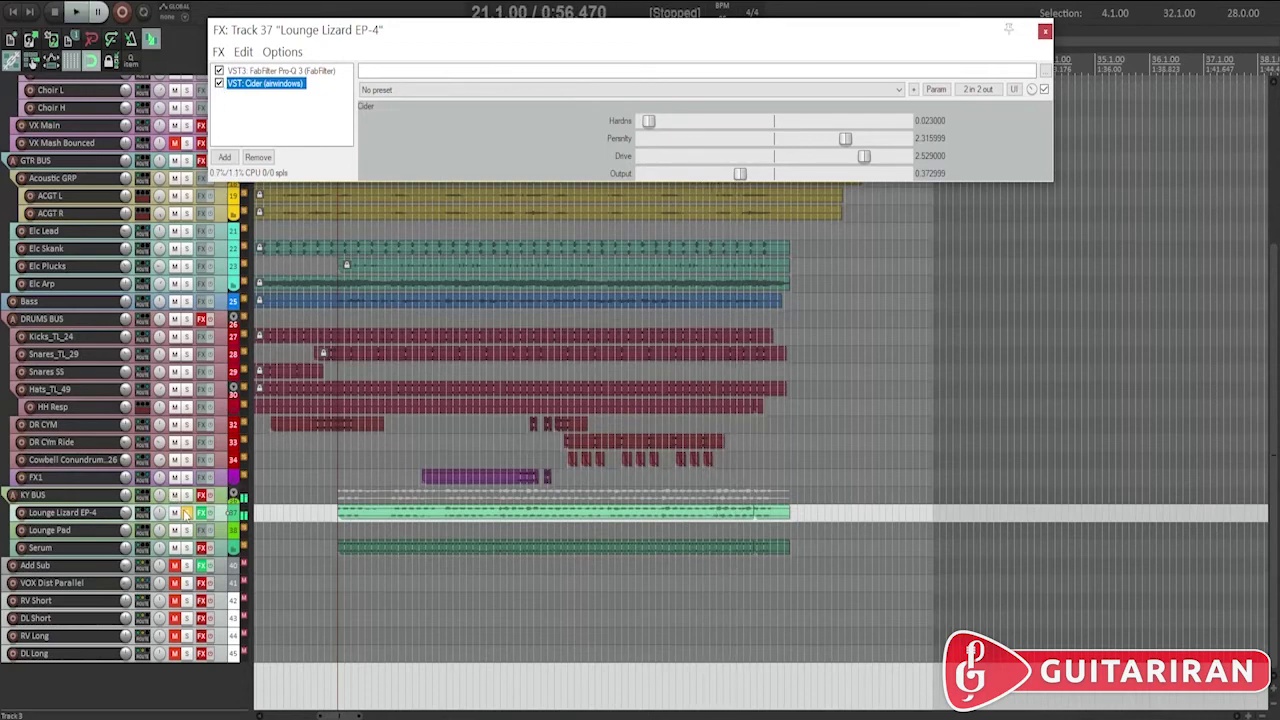
click(186, 514)
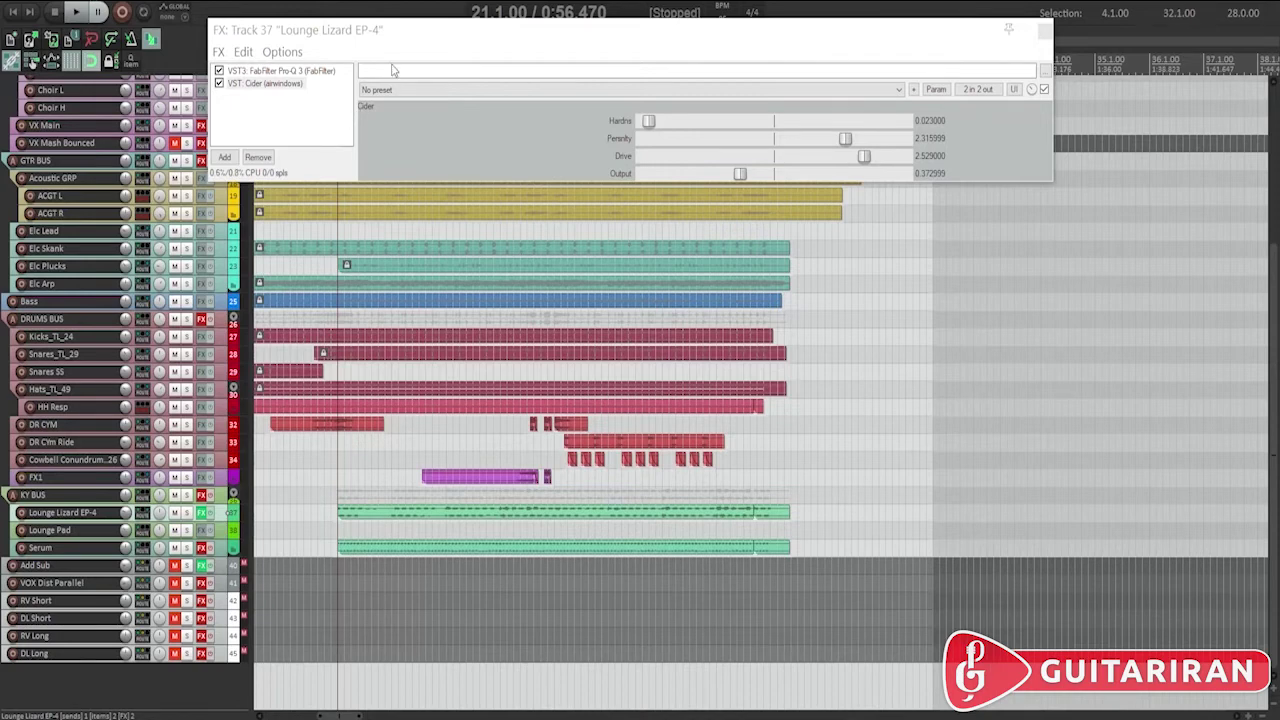
click(1045, 32)
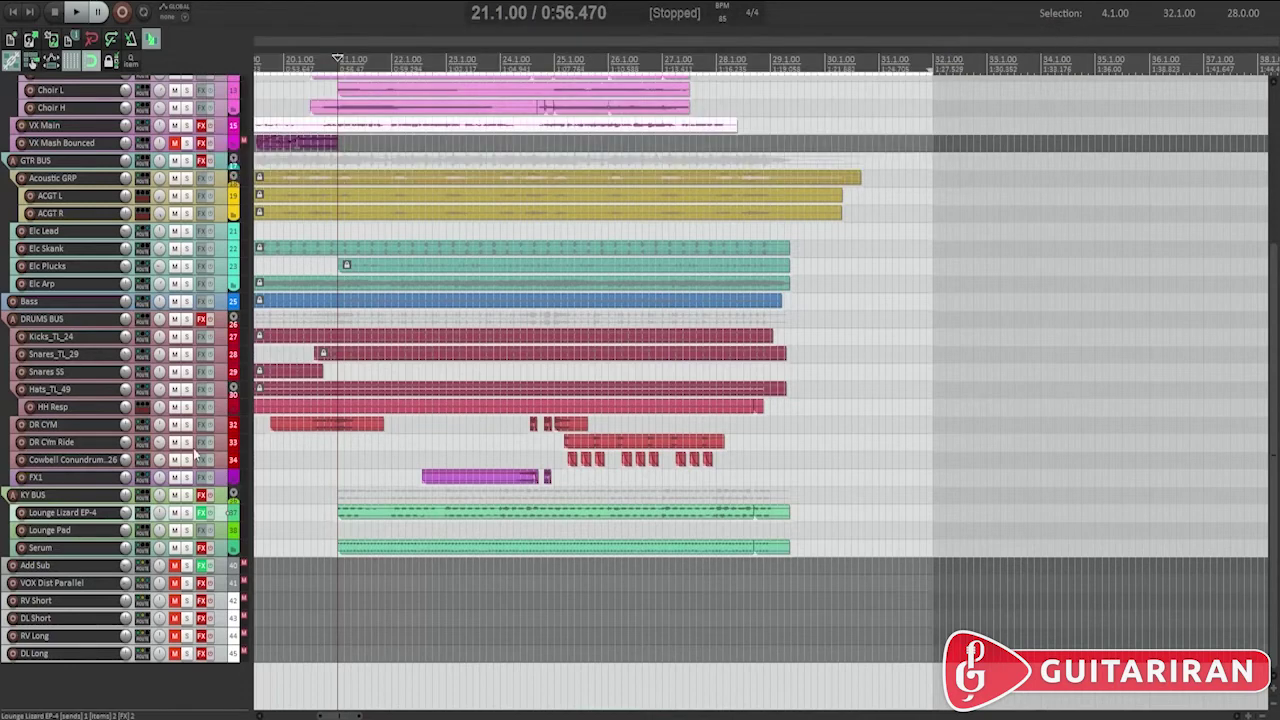
Step: Solo the Serum track, play it briefly on its own, and unsolo it
click(193, 557)
key(space)
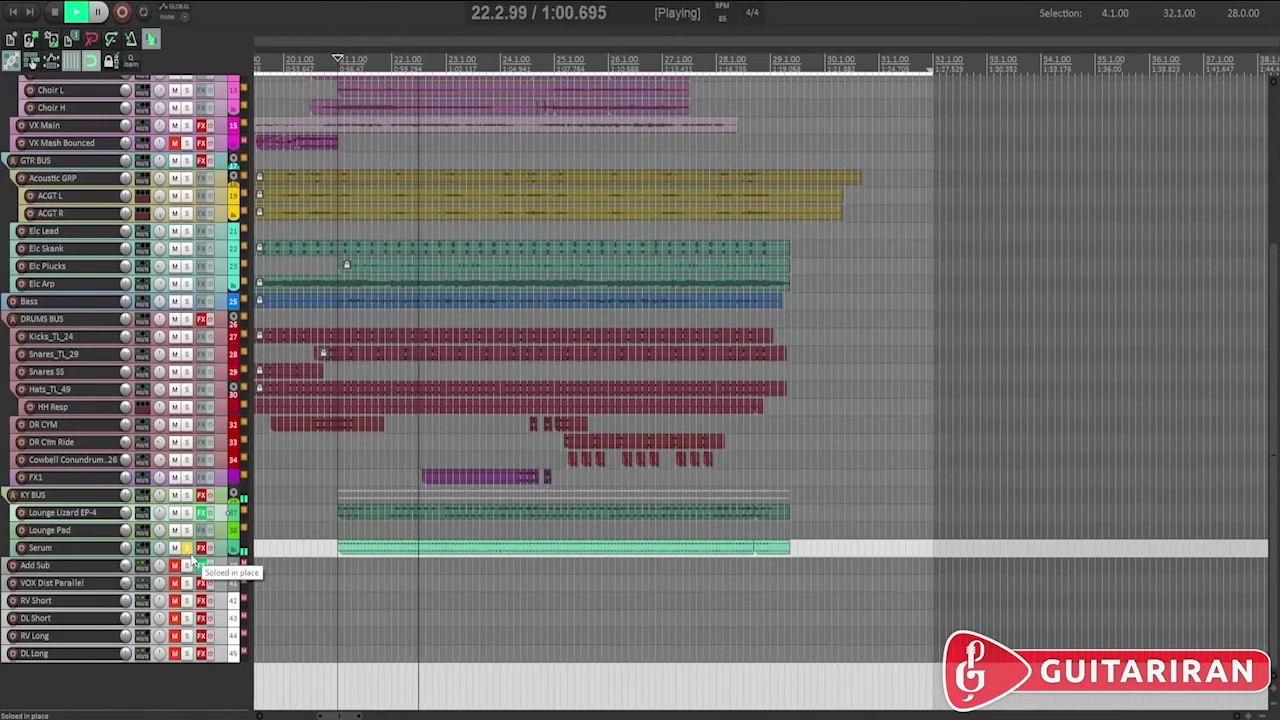
key(space)
click(187, 553)
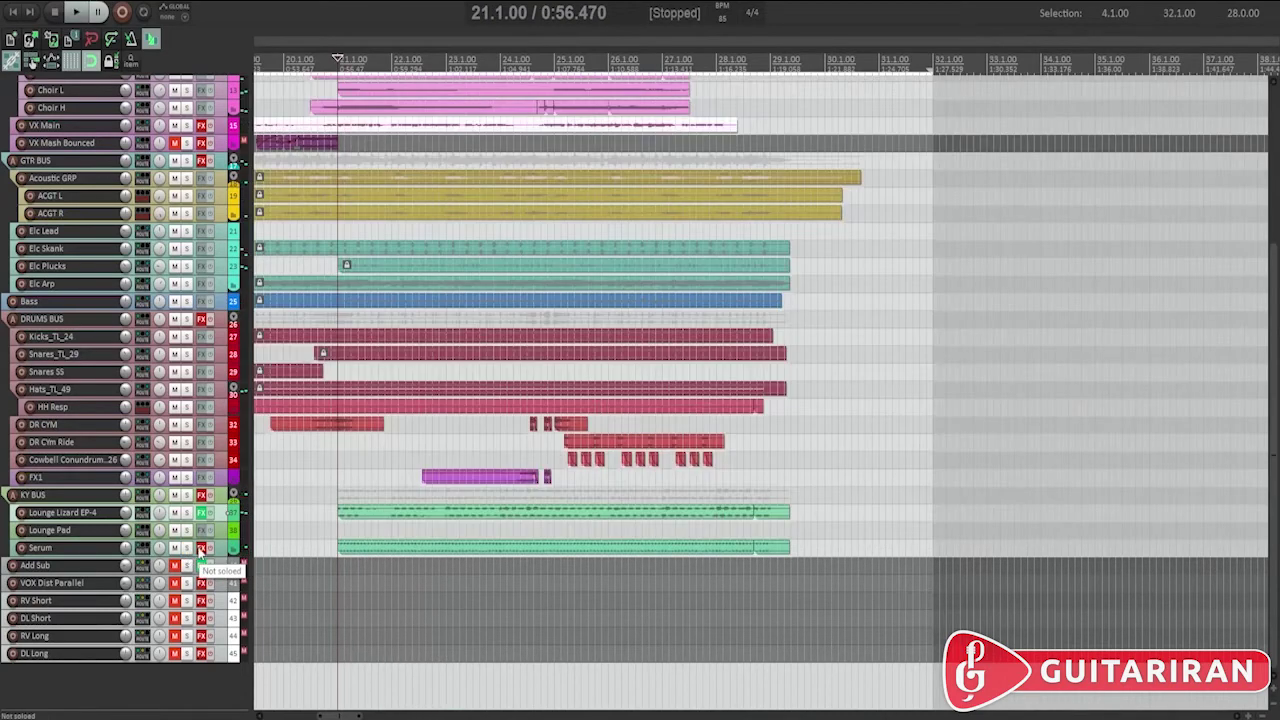
Step: Open the Serum track's effects chain and check the cutoff frequency of the Kilohearts Filter
click(203, 548)
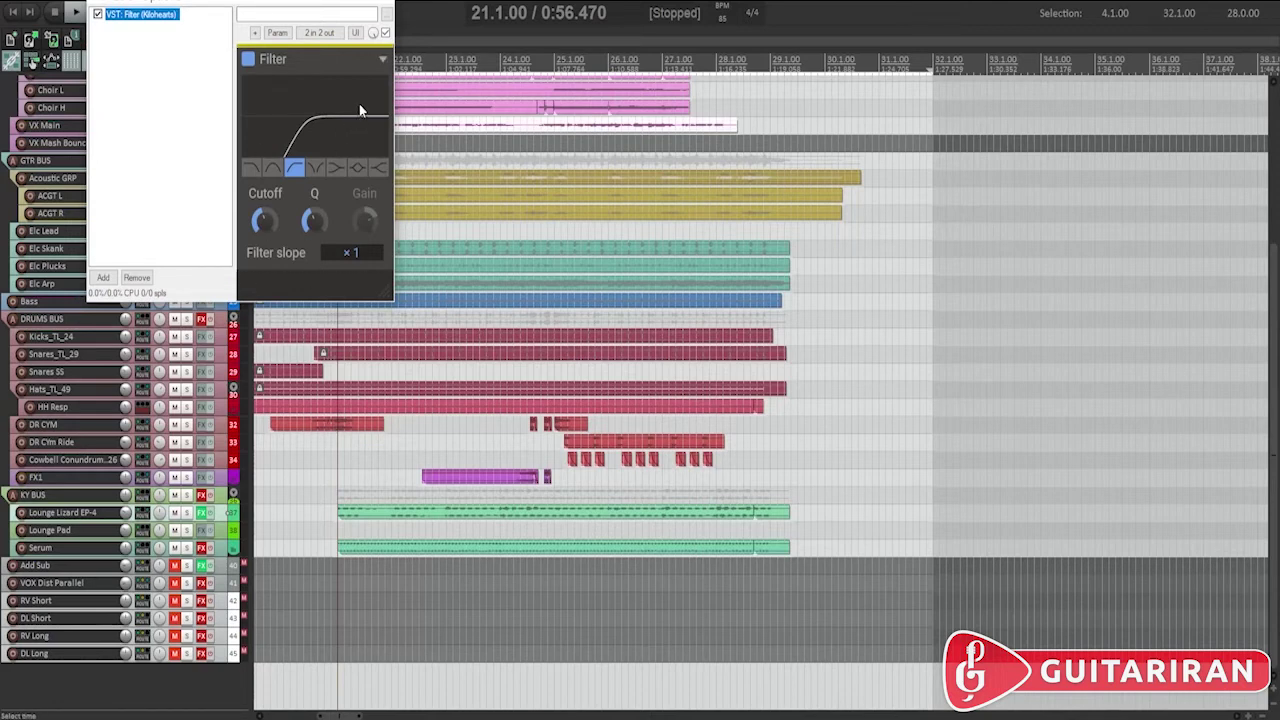
click(263, 221)
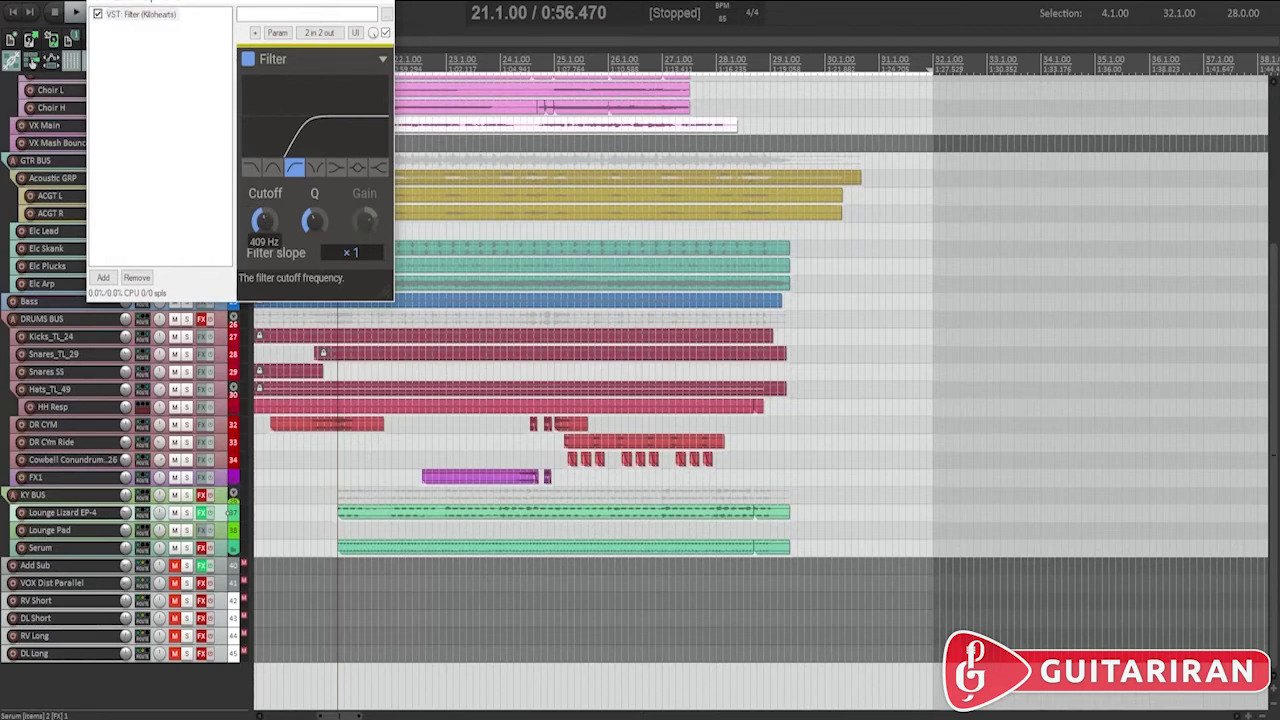
drag(263, 221, 263, 224)
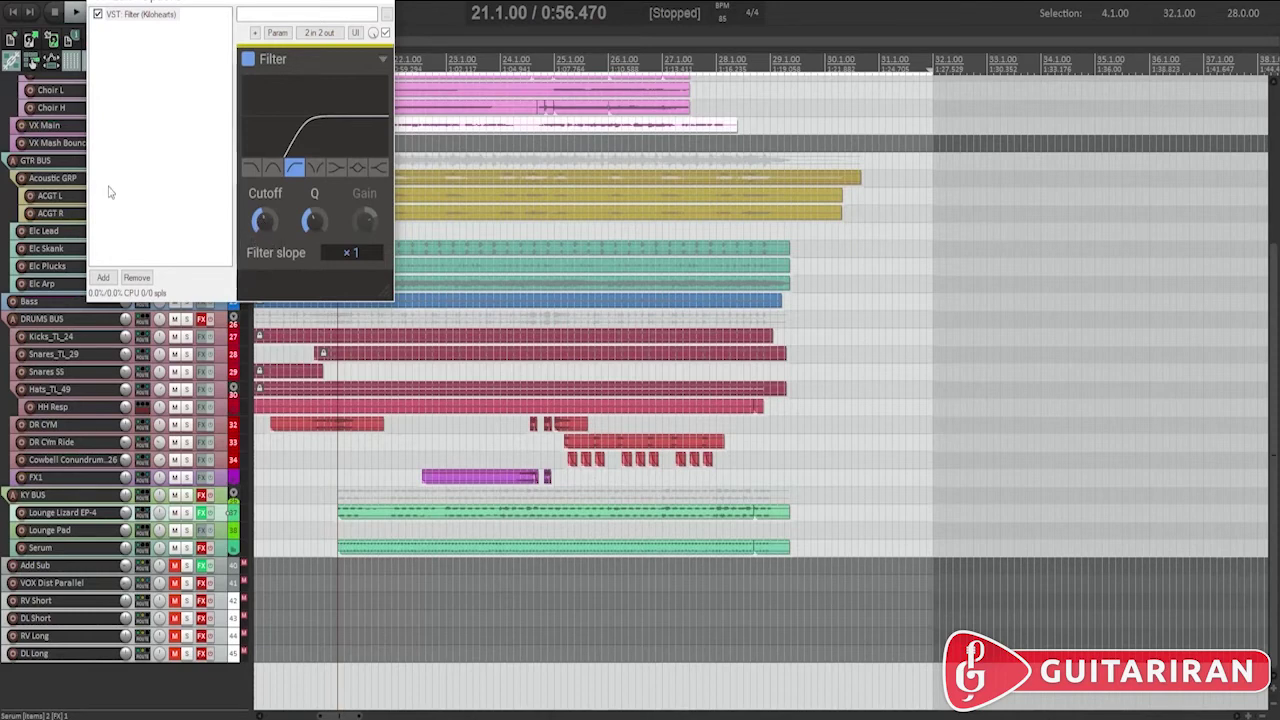
Step: Audition Serum soloed with its effects chain active, switching the Kilohearts Filter off and on, and leave the filter enabled and the track unsoloed
click(187, 549)
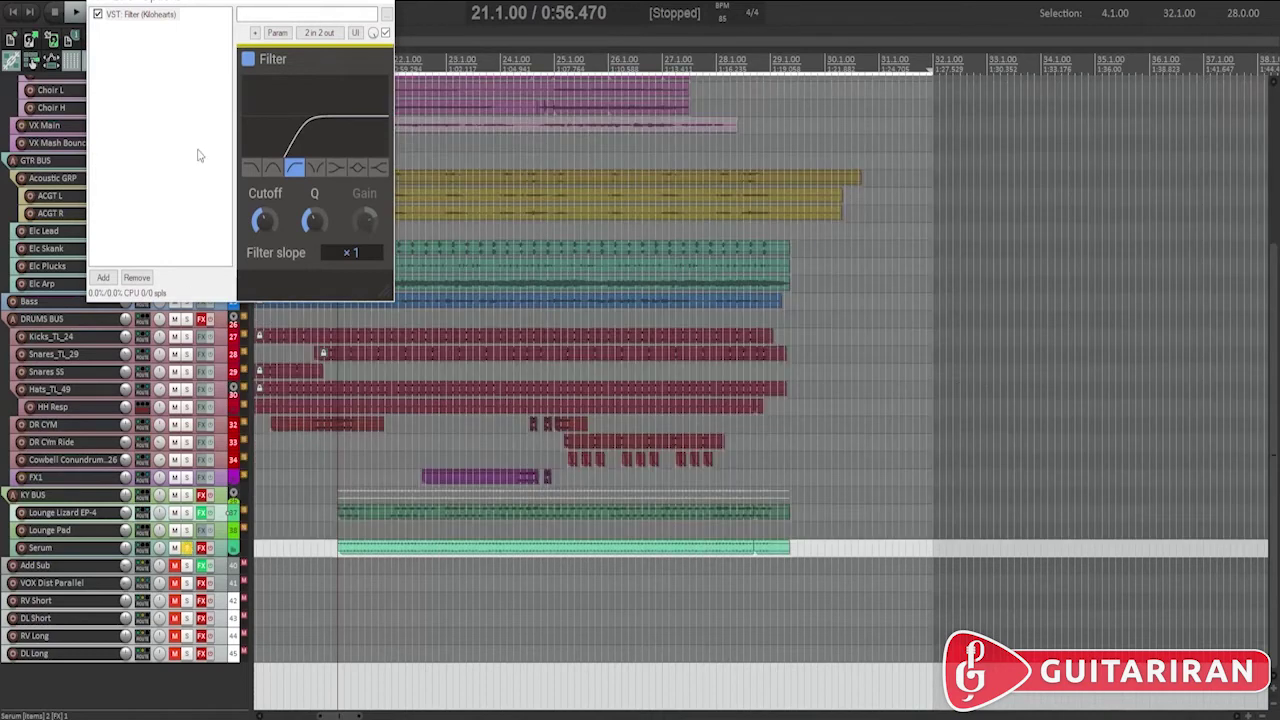
key(space)
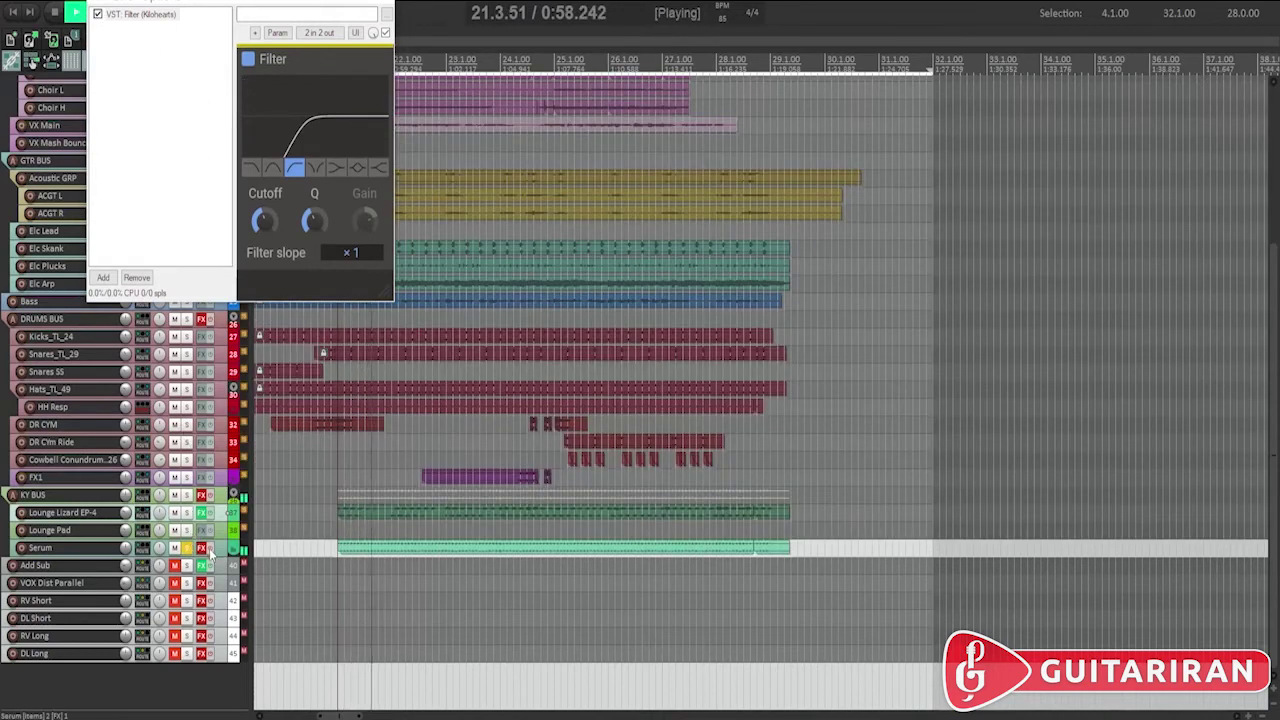
click(99, 16)
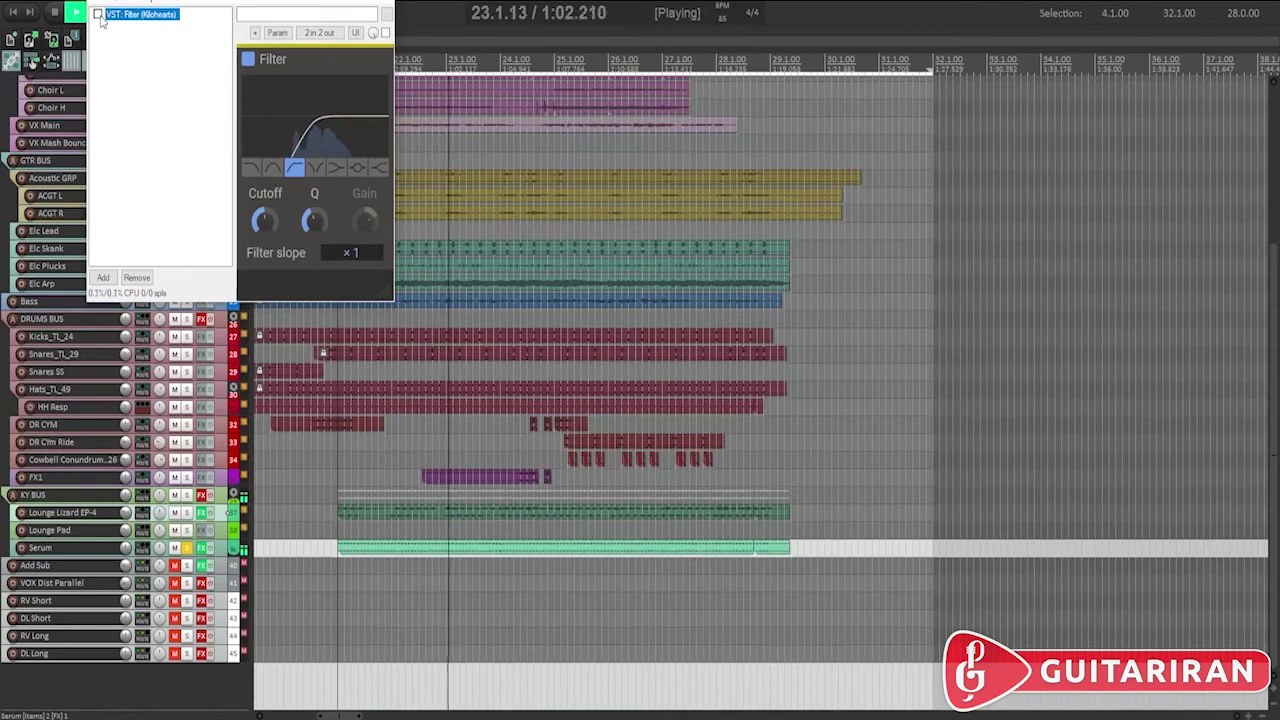
click(98, 15)
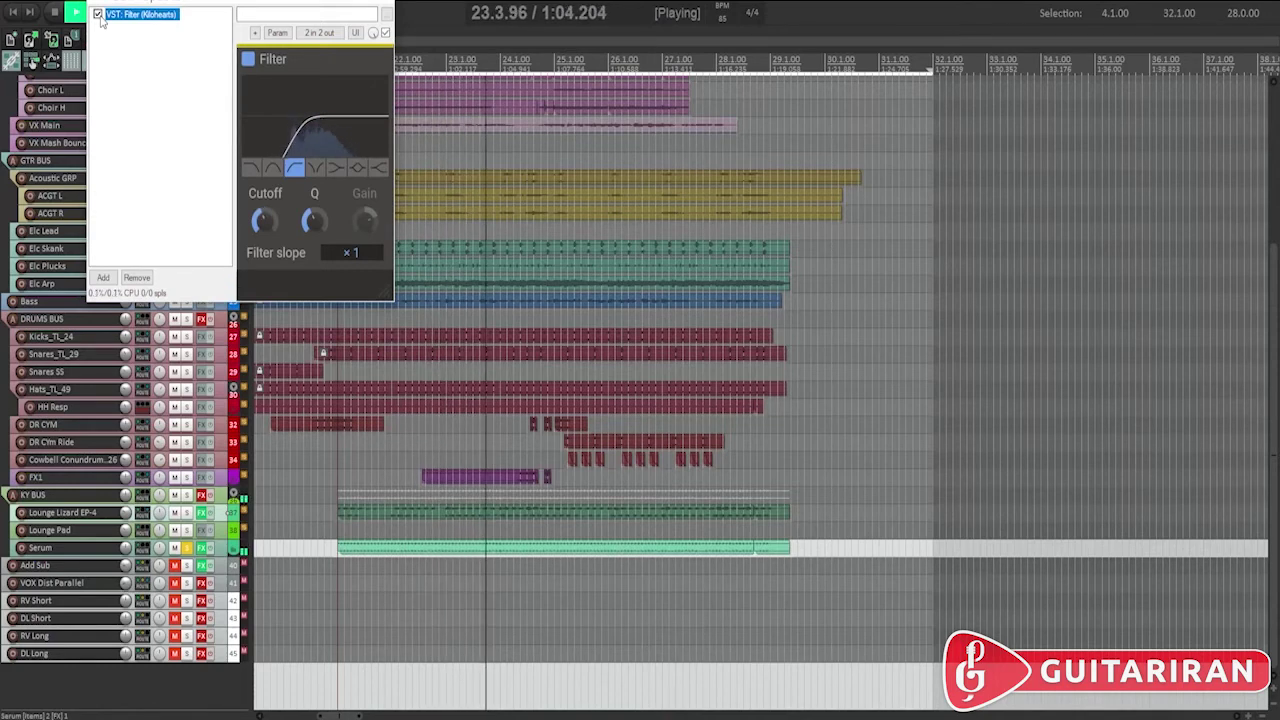
click(98, 15)
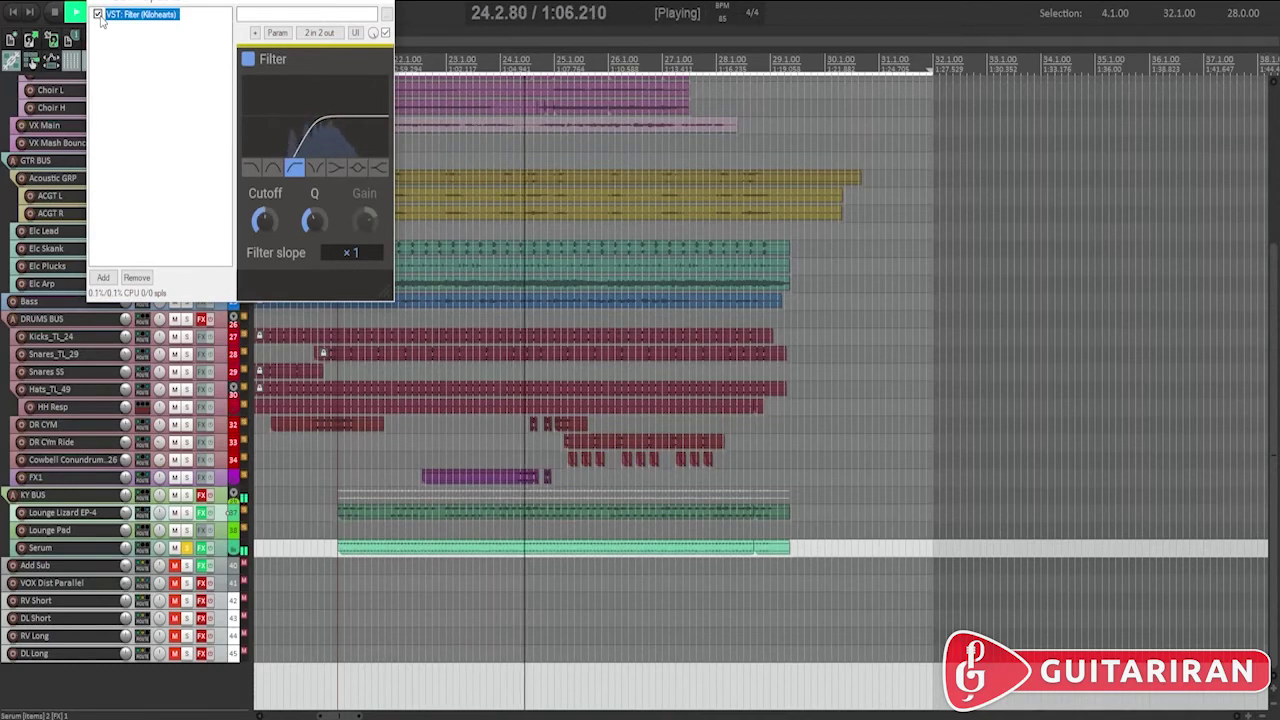
click(98, 15)
key(space)
click(185, 548)
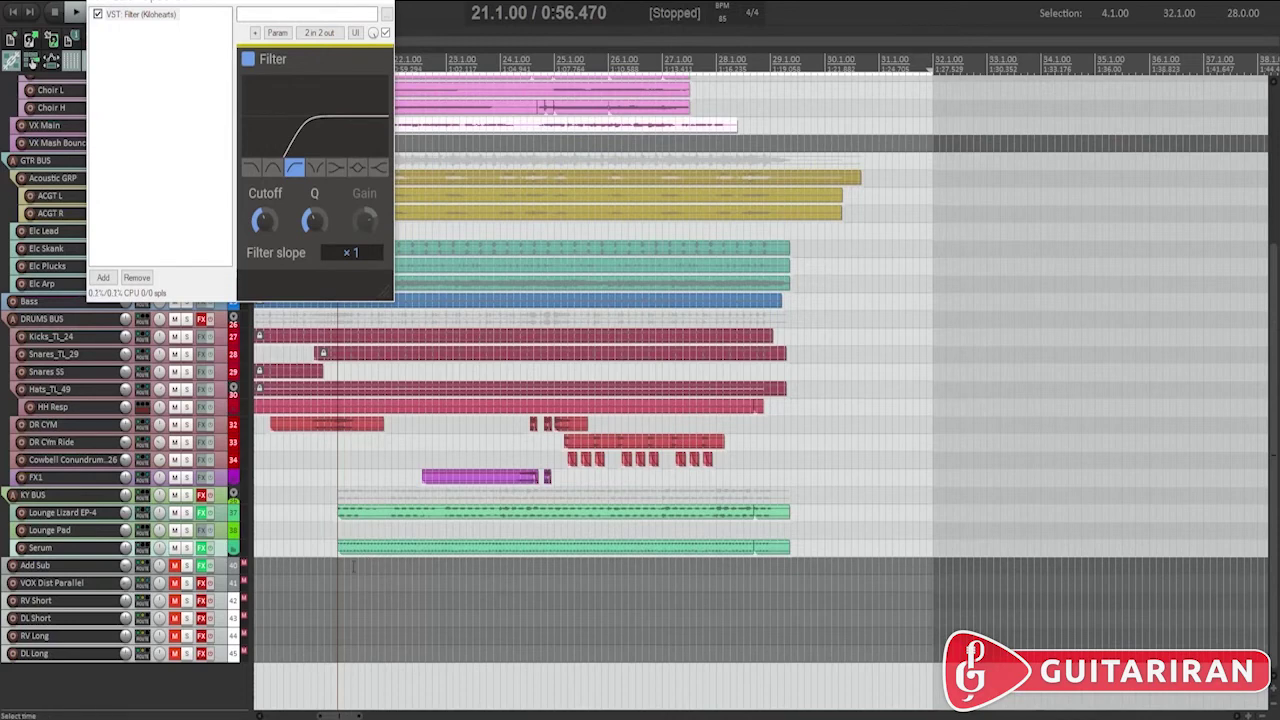
Step: Show the Serum track's volume envelope in an enlarged lane and play the full mix to hear its automation, closing the filter window
key(v)
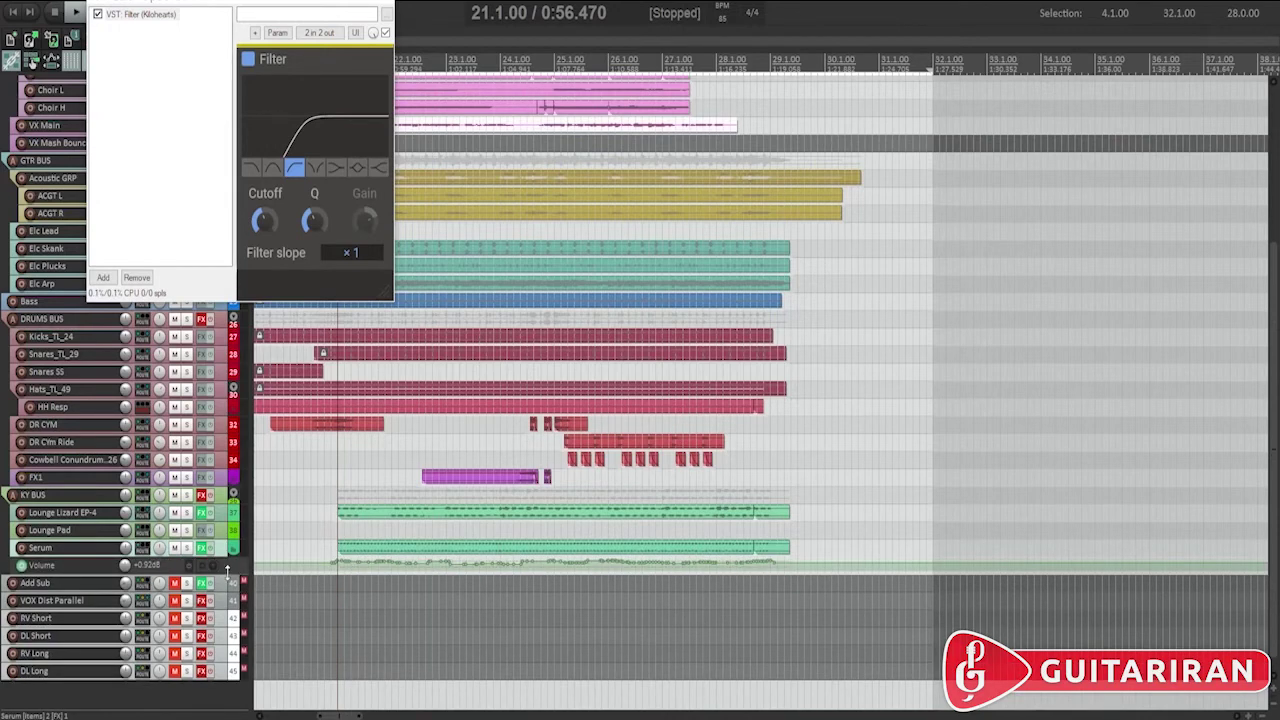
drag(240, 570, 245, 690)
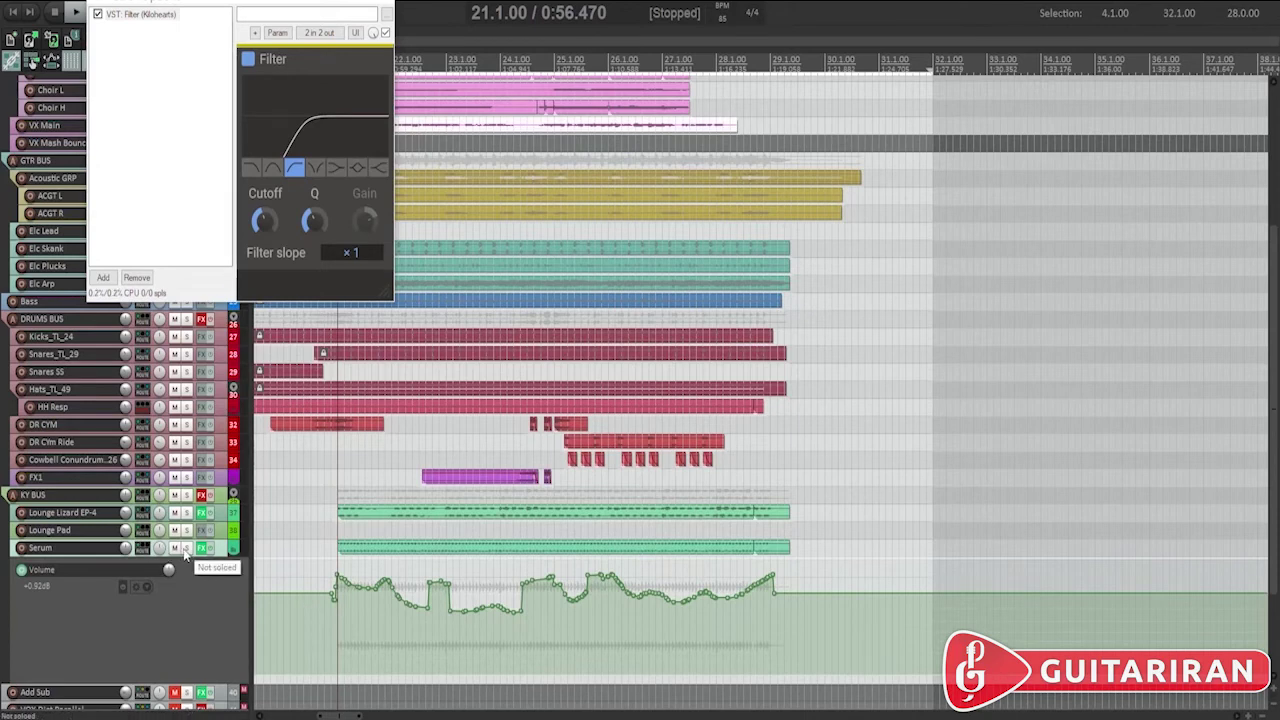
key(space)
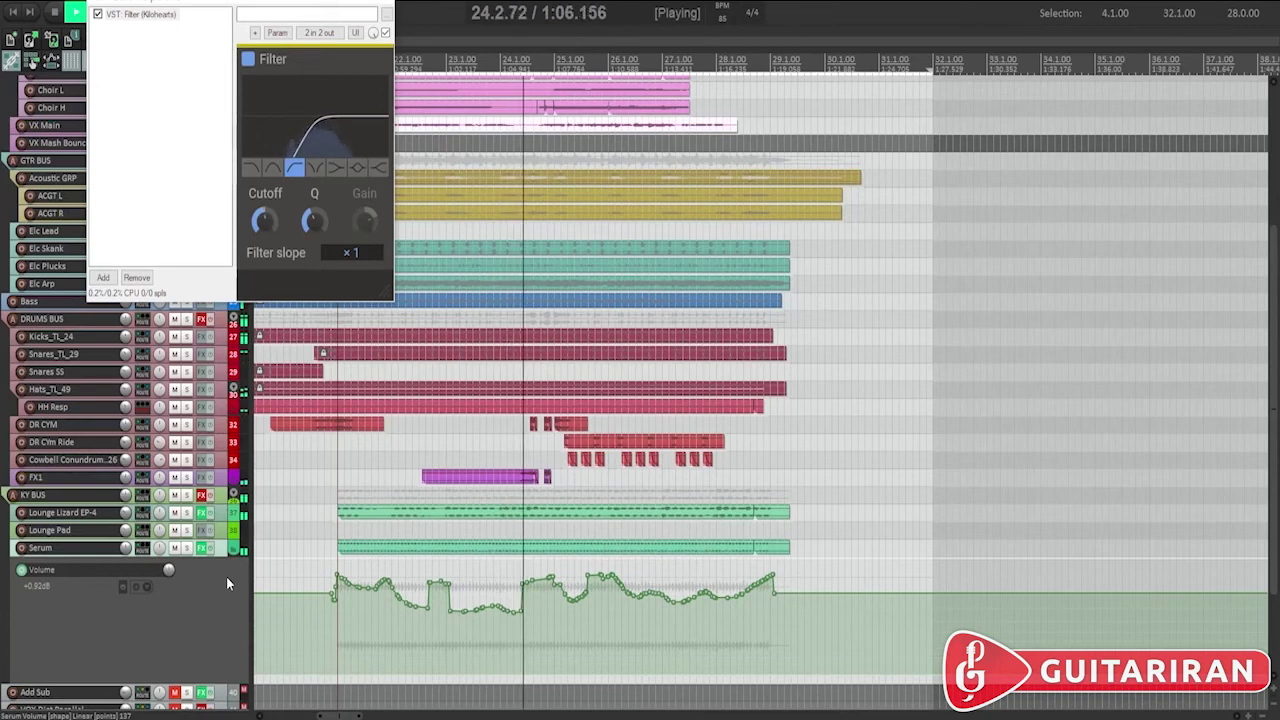
mouse_move(362, 587)
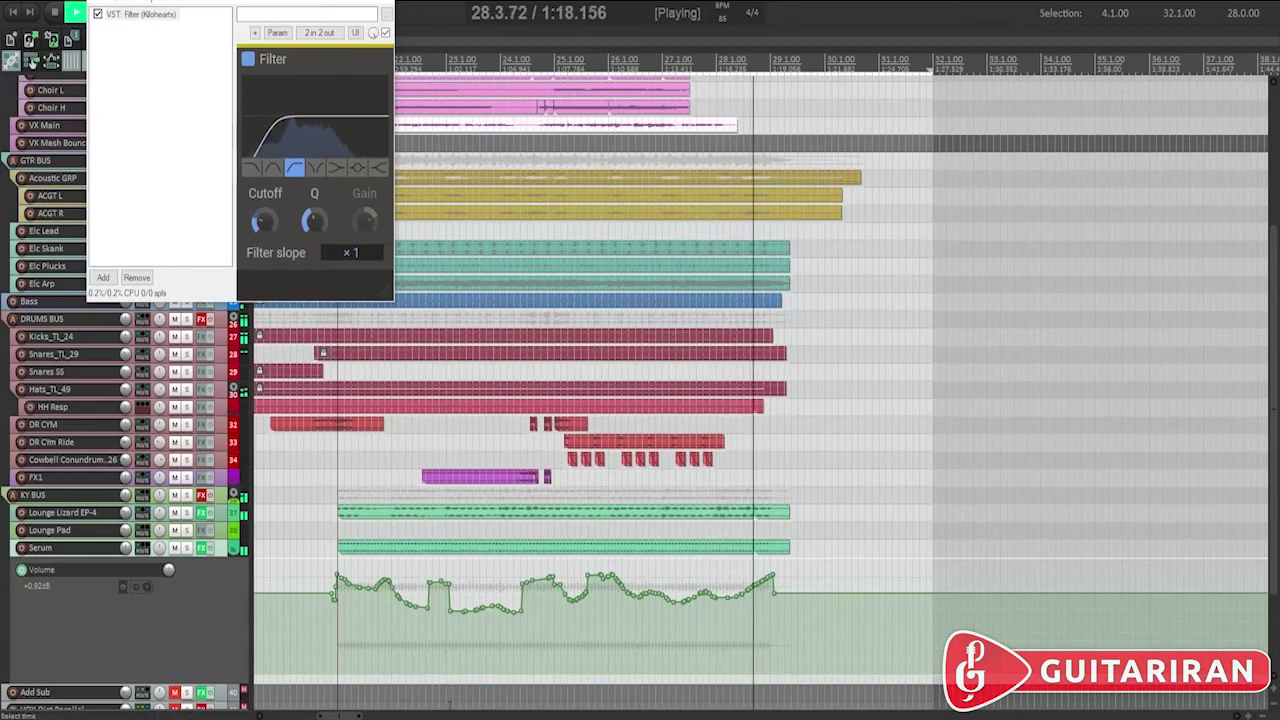
key(space)
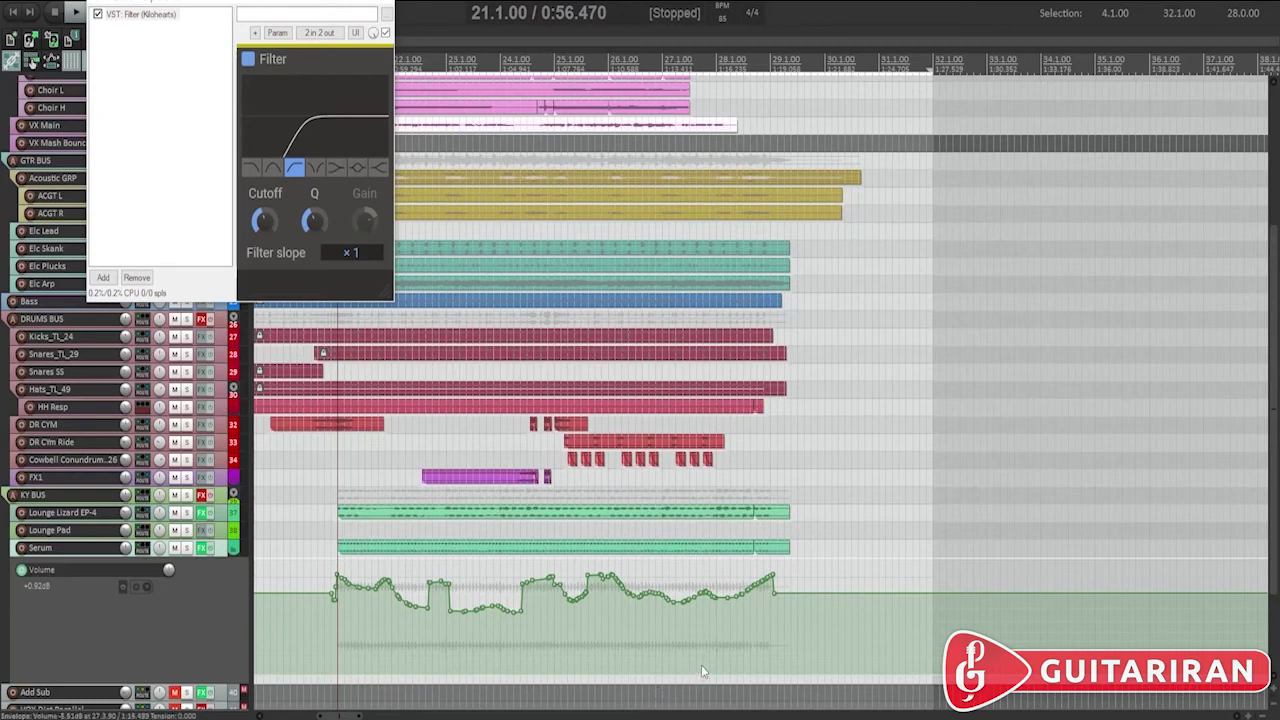
key(Escape)
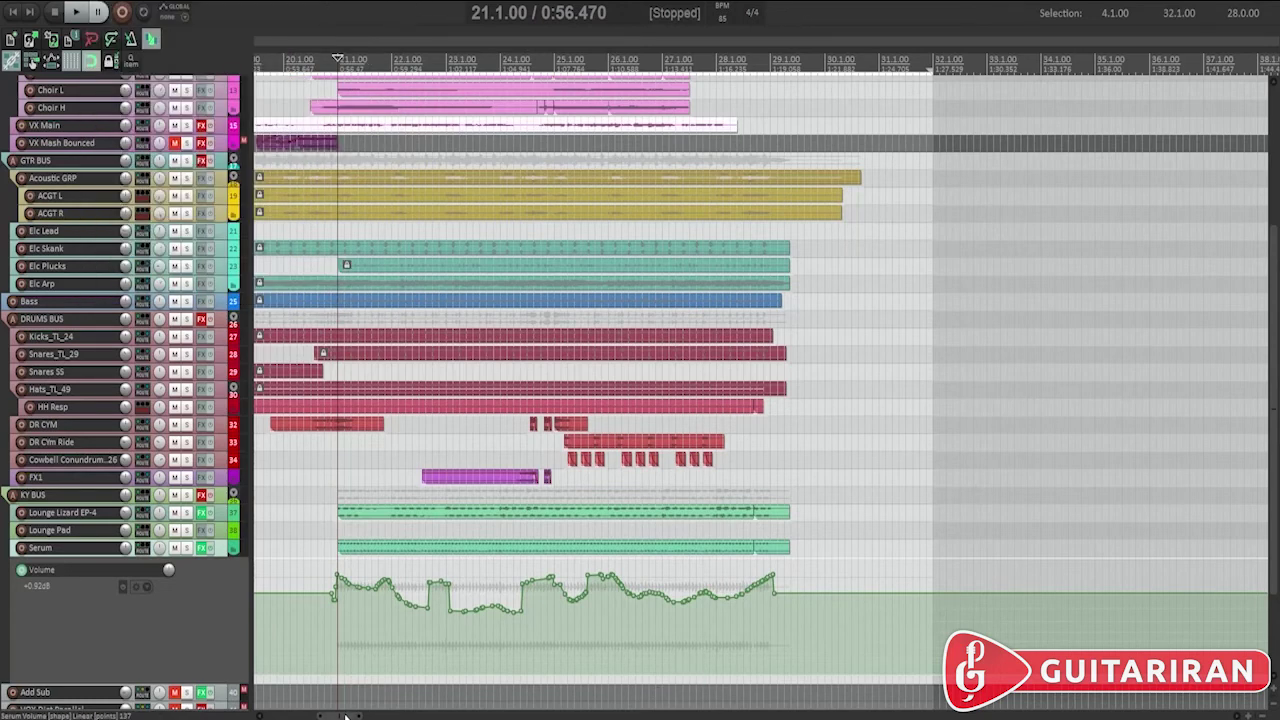
Step: Audition the Lounge Pad track on its own from bar 4 in the song's intro, and end with it unsoloed
drag(345, 716, 262, 716)
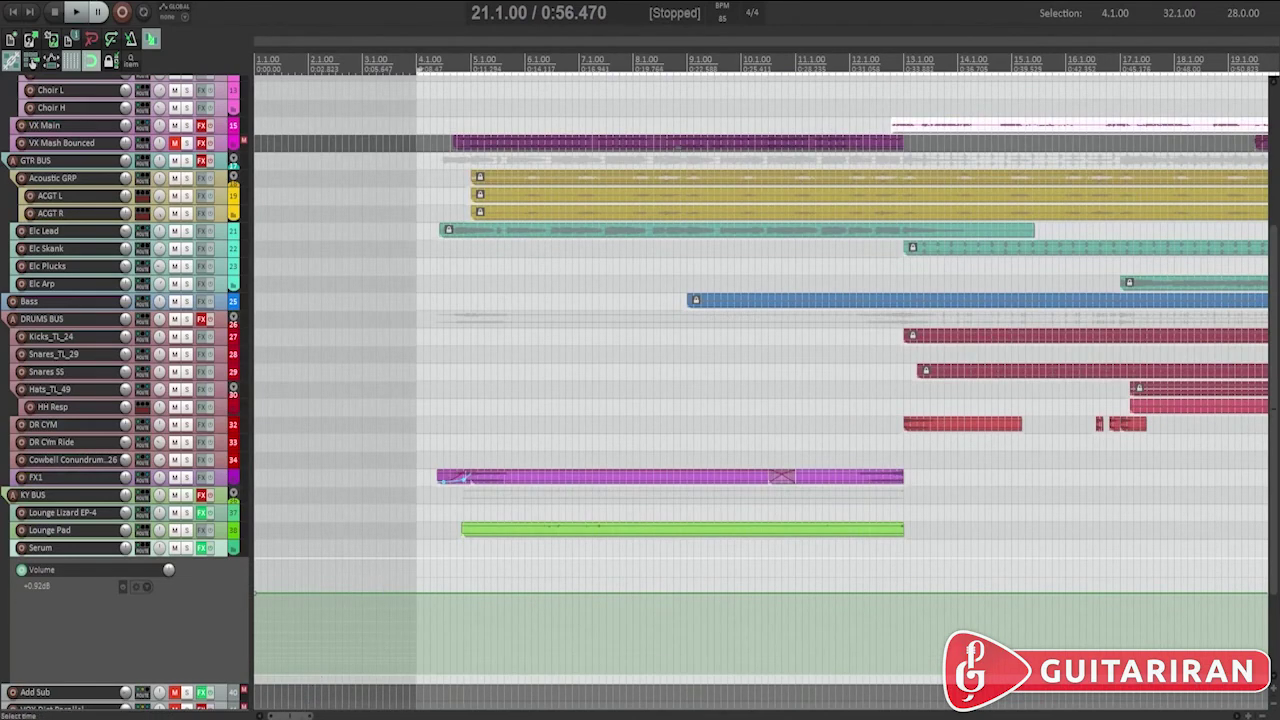
drag(290, 716, 340, 716)
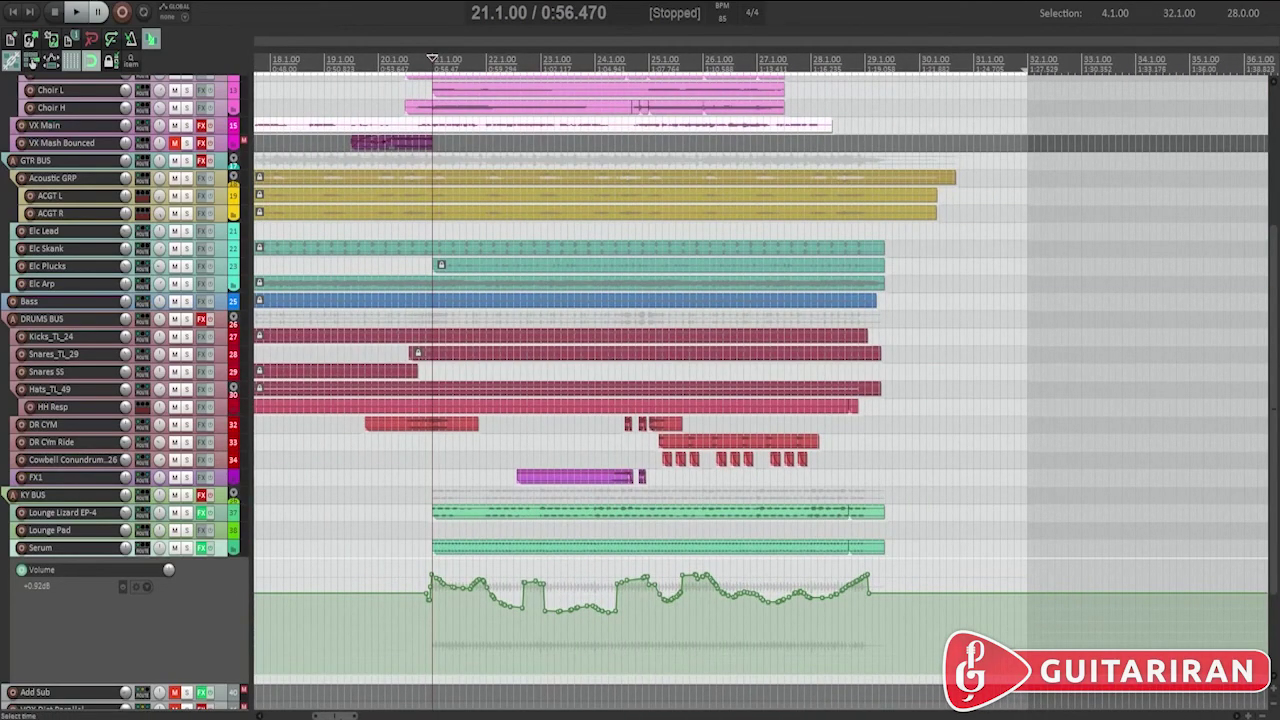
drag(336, 716, 270, 716)
click(470, 530)
key(space)
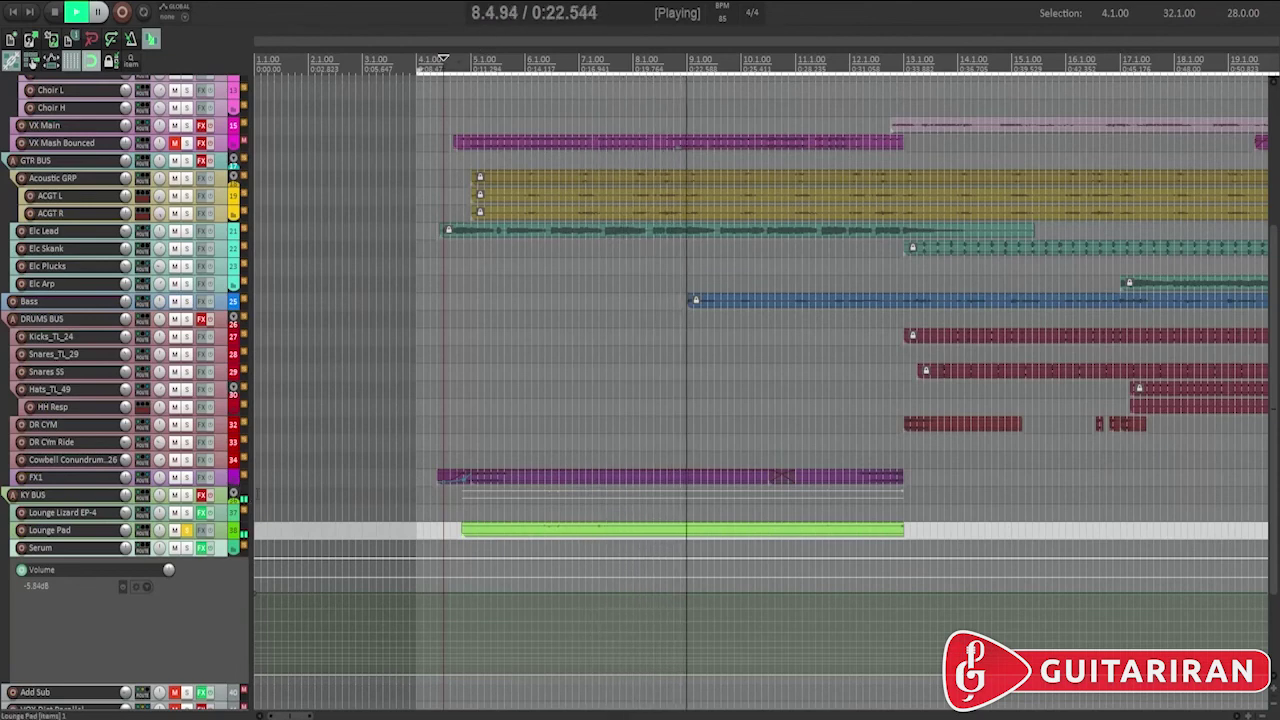
click(186, 530)
key(space)
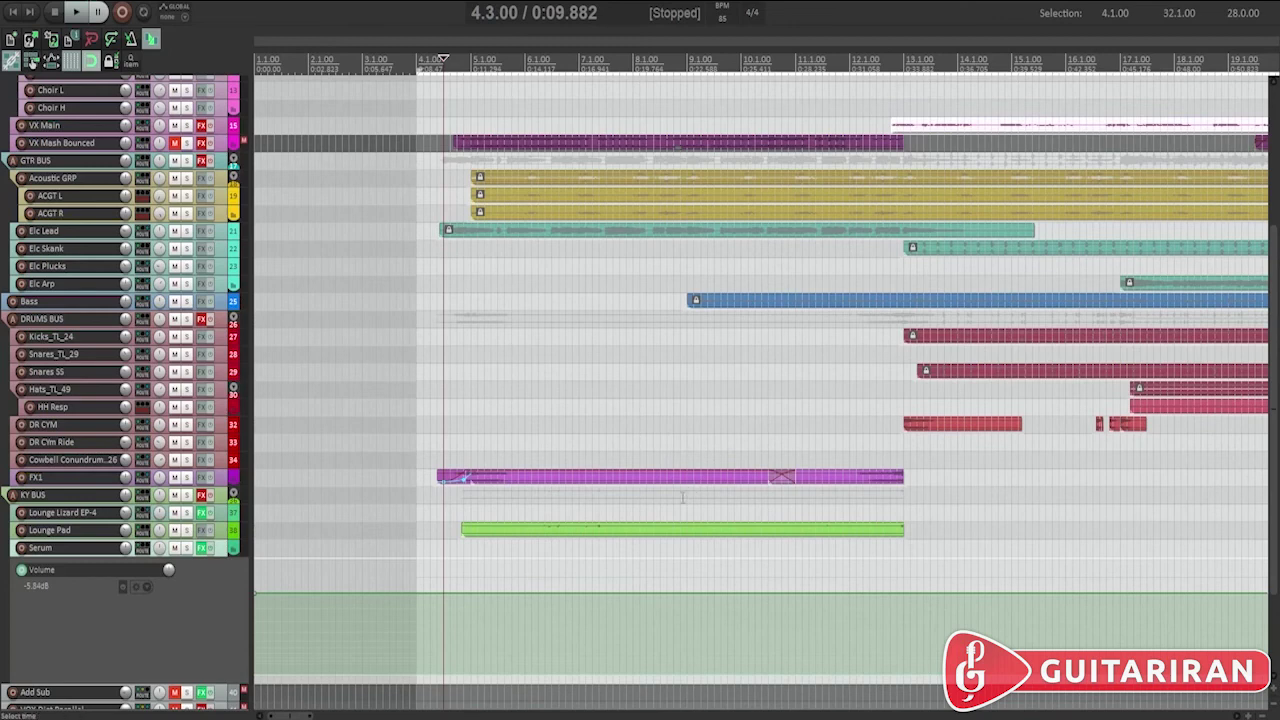
Step: Hide the Serum track's volume envelope lane
right_click(144, 593)
click(180, 603)
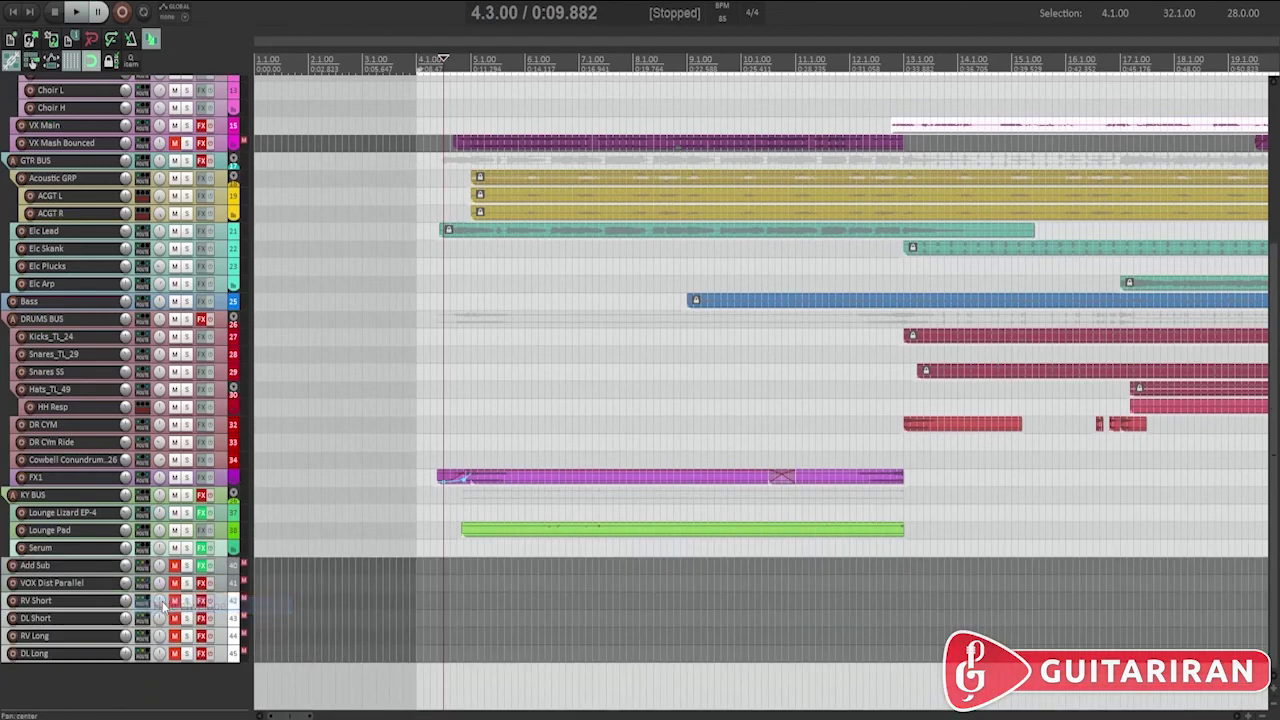